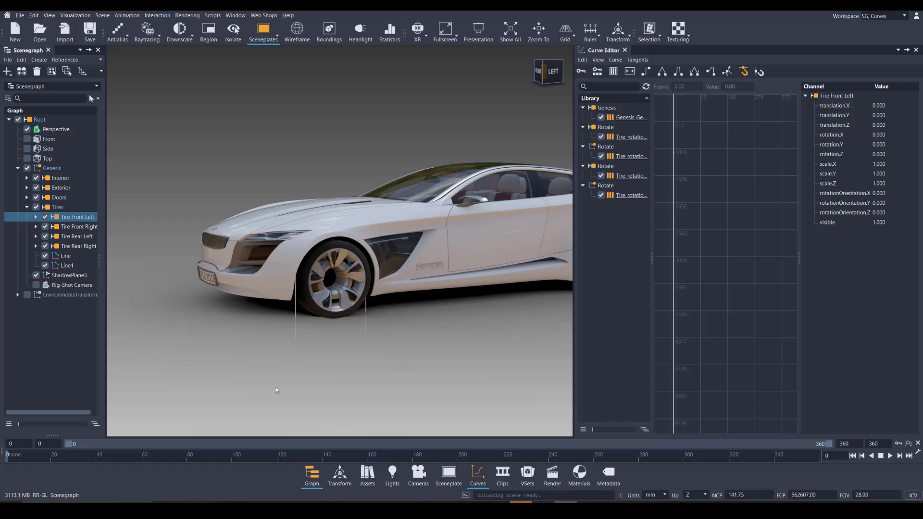
Add Line and Line1 to the Tire Front Left selection and isolate the three objects in the view
left_click(103, 15)
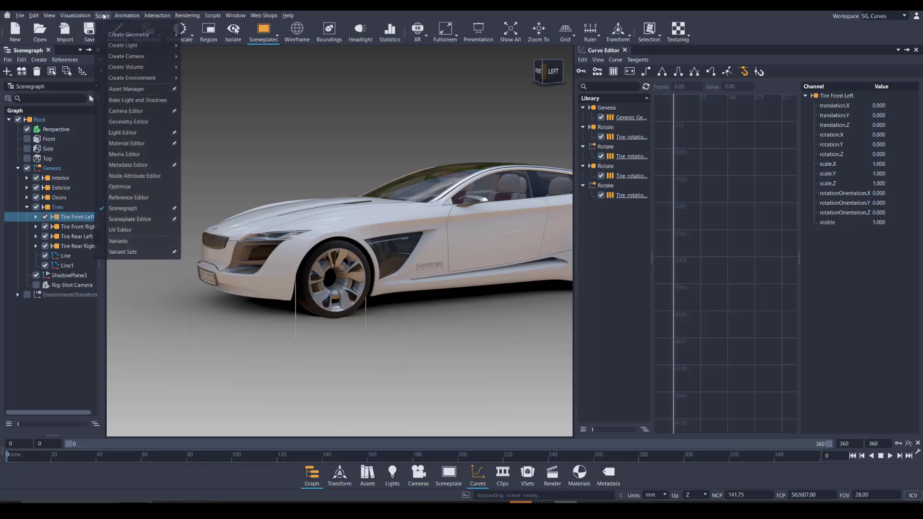
mouse_move(145, 35)
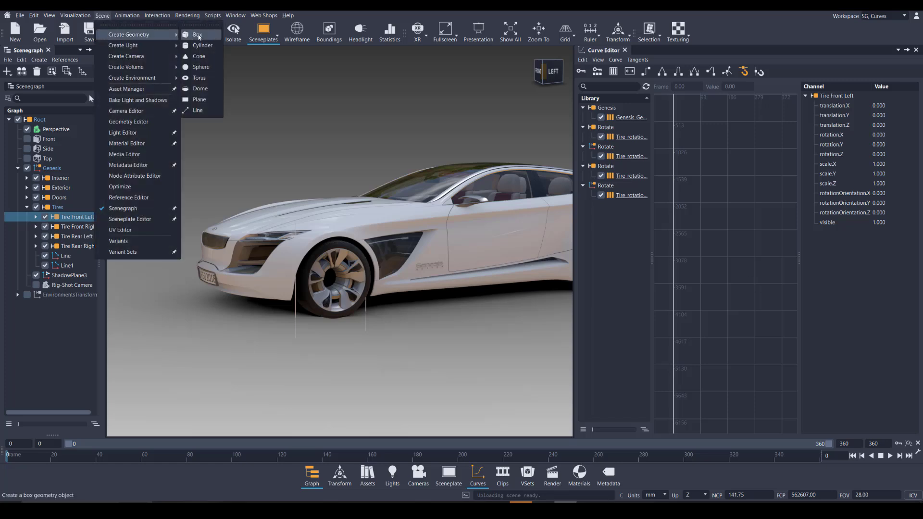
left_click(66, 256)
left_click(66, 266, "ctrl")
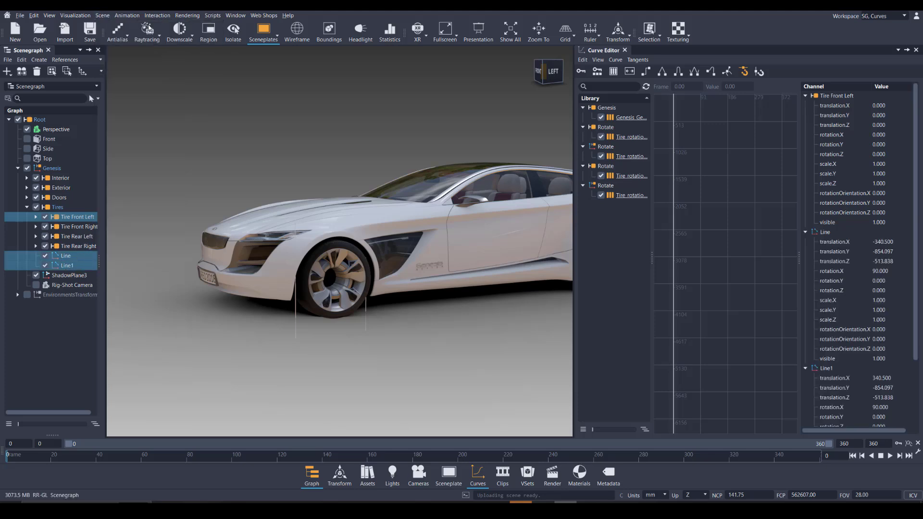
left_click(234, 34)
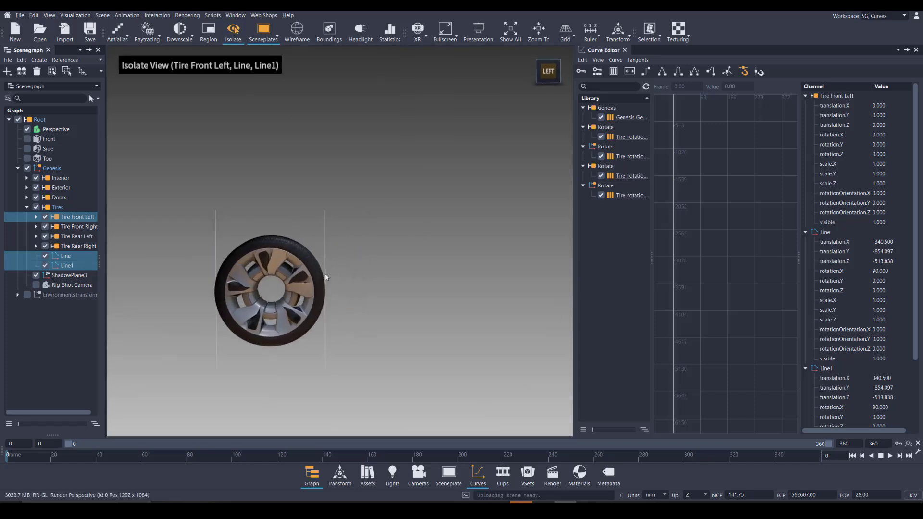
Add a Line to Object measurement from Line to Line1 to measure the tire's diameter
left_click(157, 16)
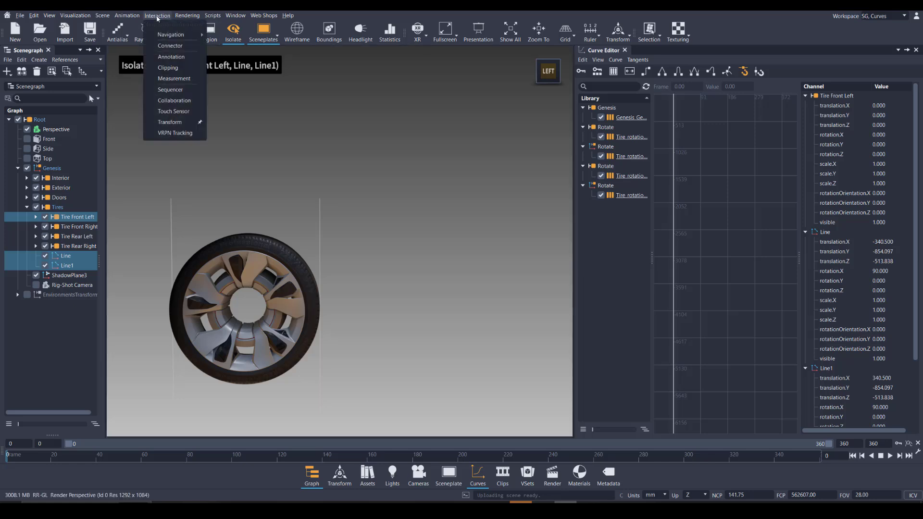
left_click(174, 78)
right_click(553, 209)
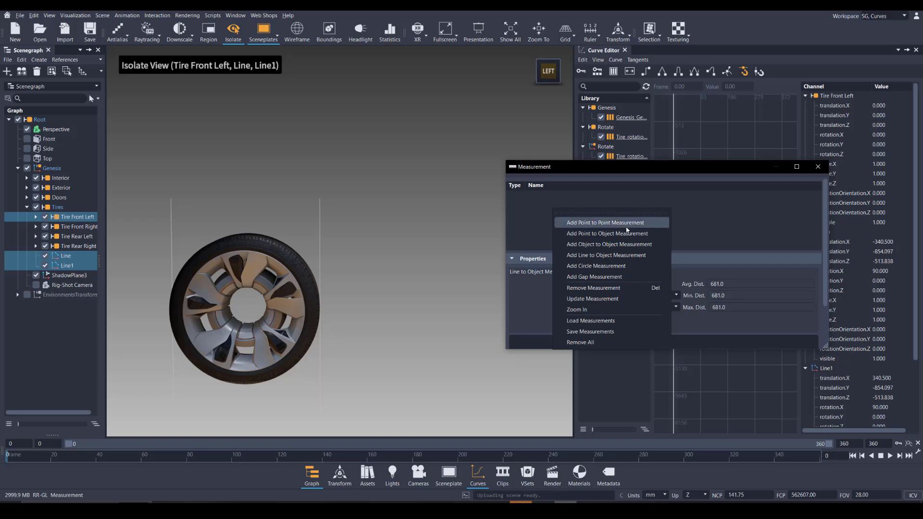
left_click(621, 255)
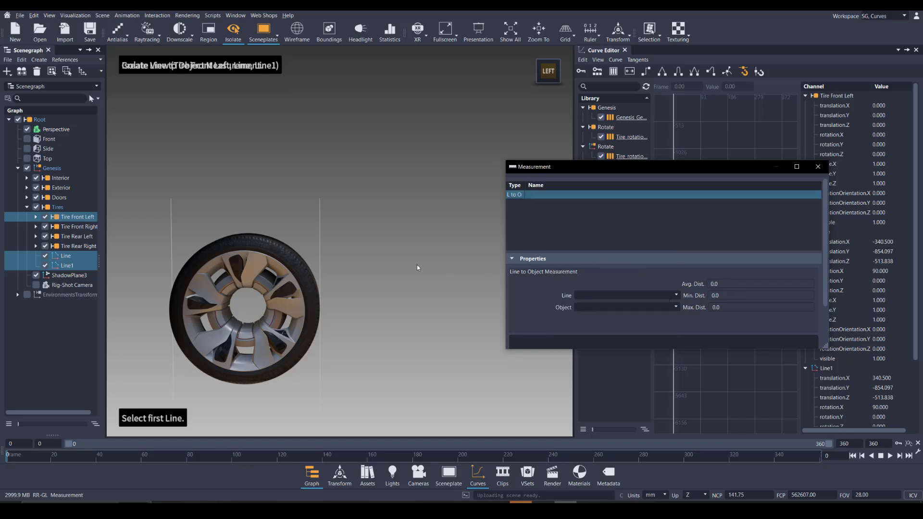
left_click(171, 231)
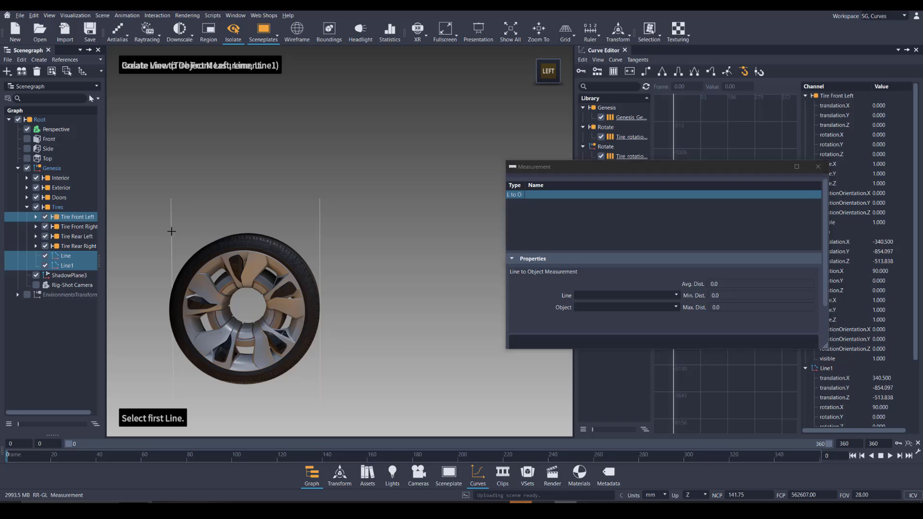
left_click(319, 232)
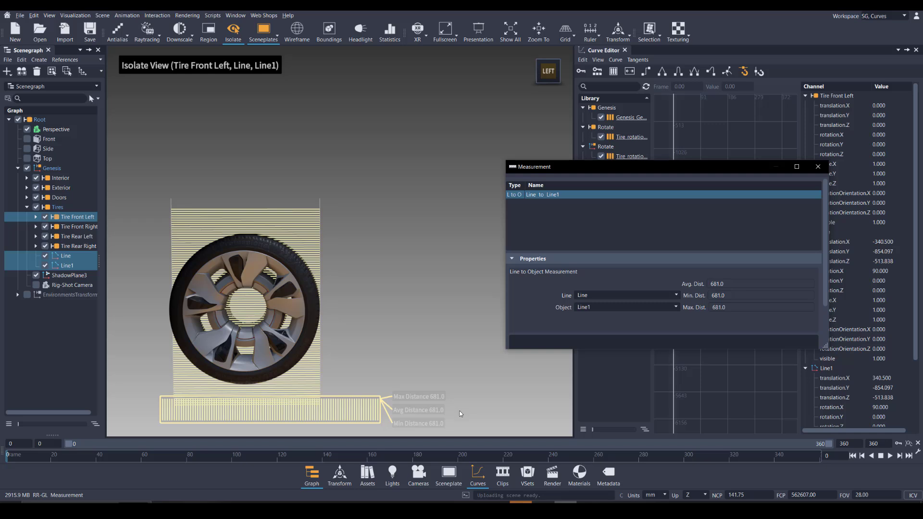
Switch to Calculator and multiply the tire diameter of 681 by 3.14 to get its circumference
left_click(587, 510)
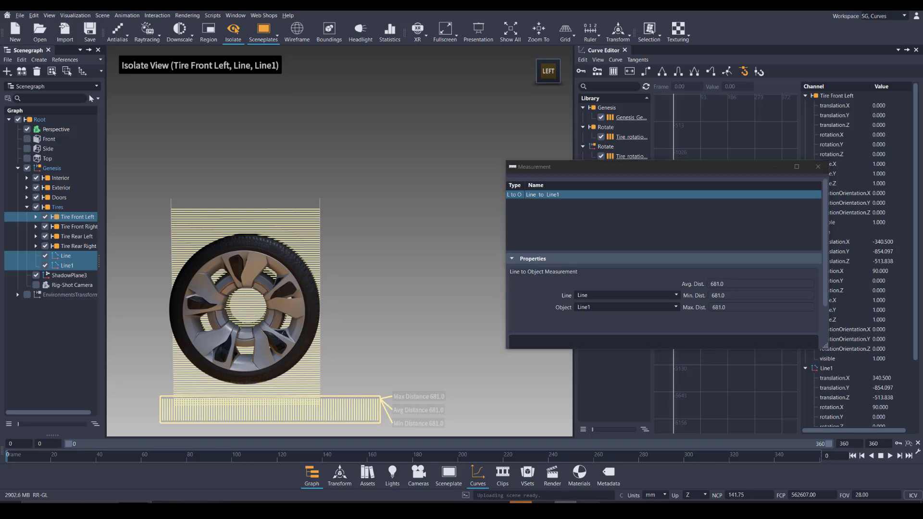
left_click(419, 352)
left_click(379, 332)
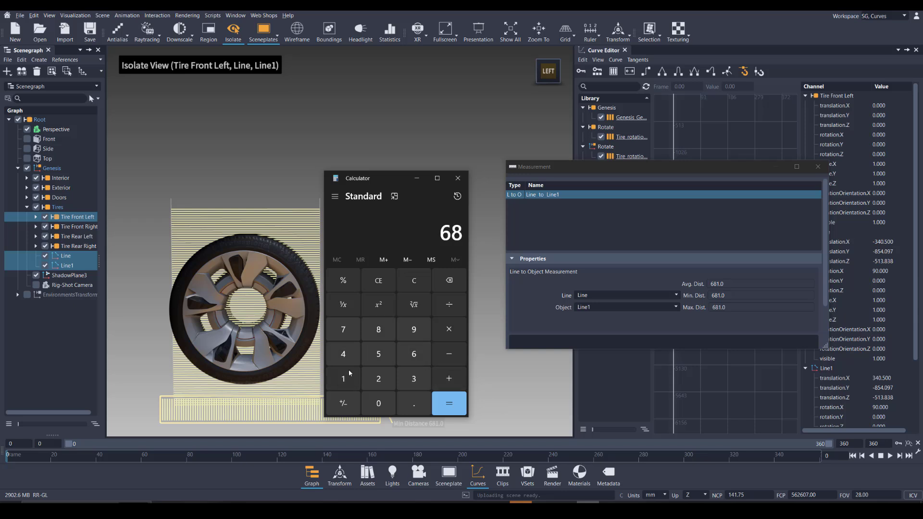
left_click(343, 377)
left_click(449, 331)
left_click(414, 379)
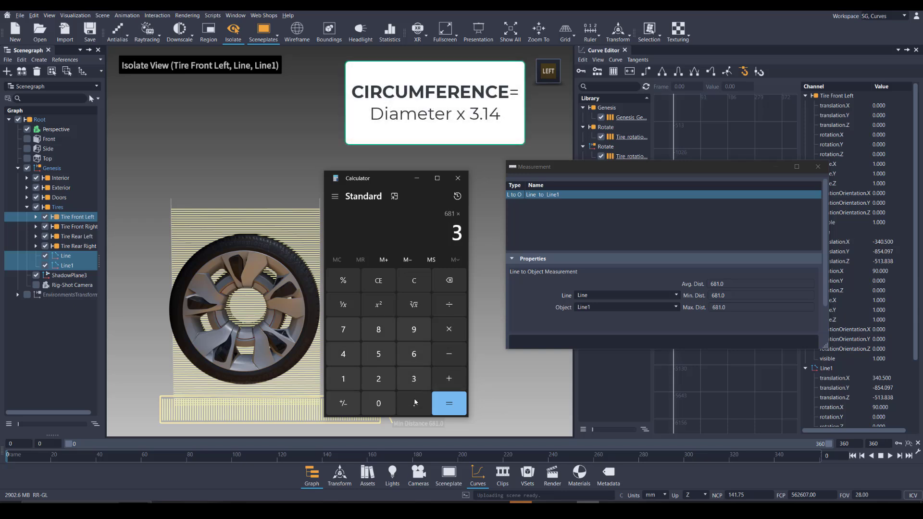
left_click(413, 404)
left_click(344, 379)
left_click(343, 354)
left_click(453, 405)
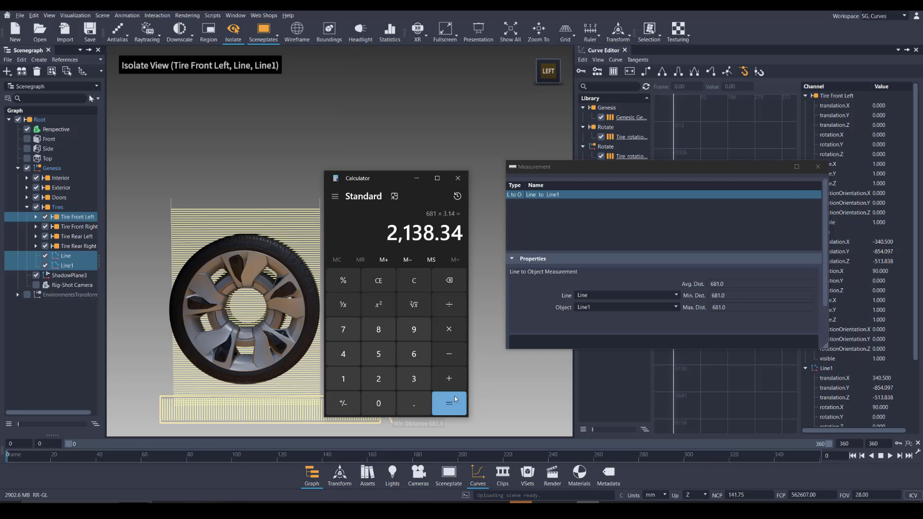
left_click(458, 178)
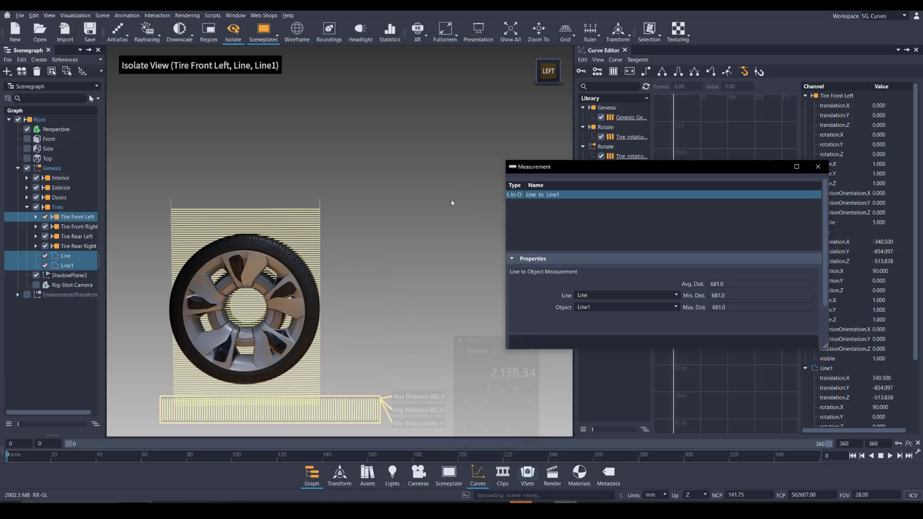
Close the measurement window, show the Tire rotation_DR curve and select its end keyframe to read its rotation.Y value
left_click(674, 48)
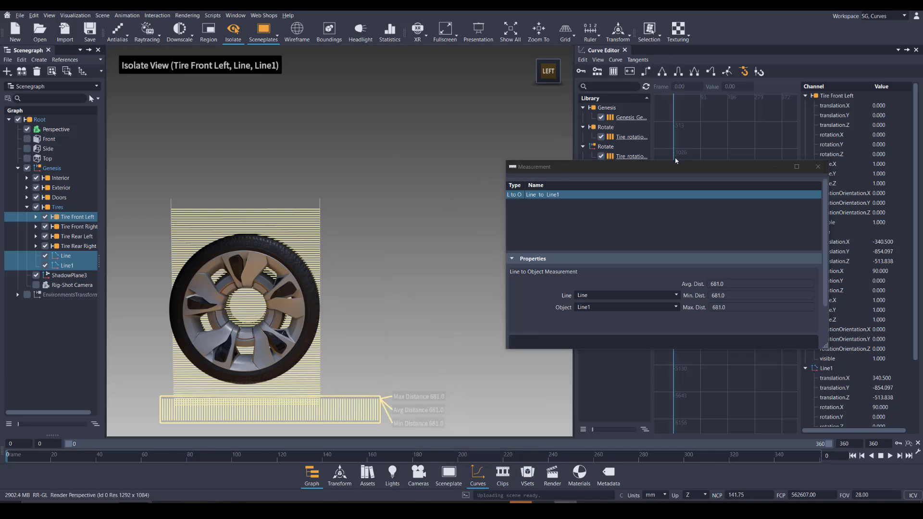
left_click(816, 167)
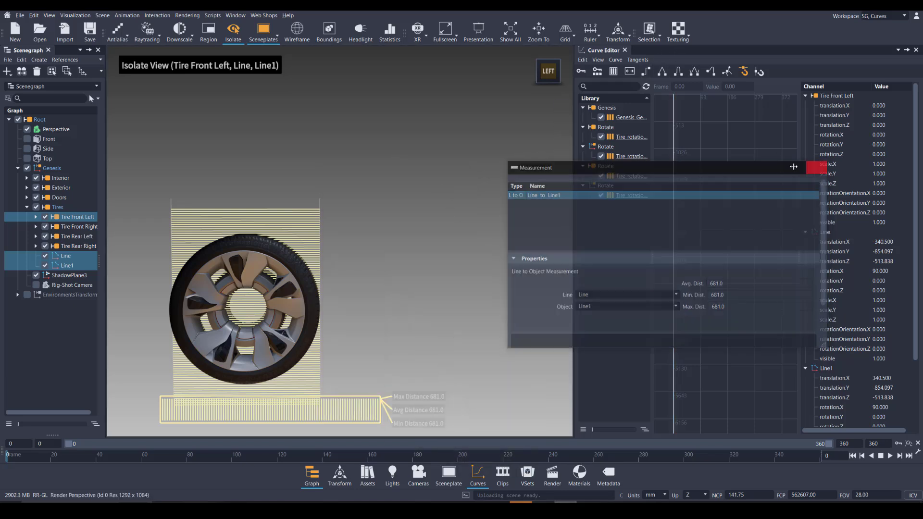
left_click(631, 176)
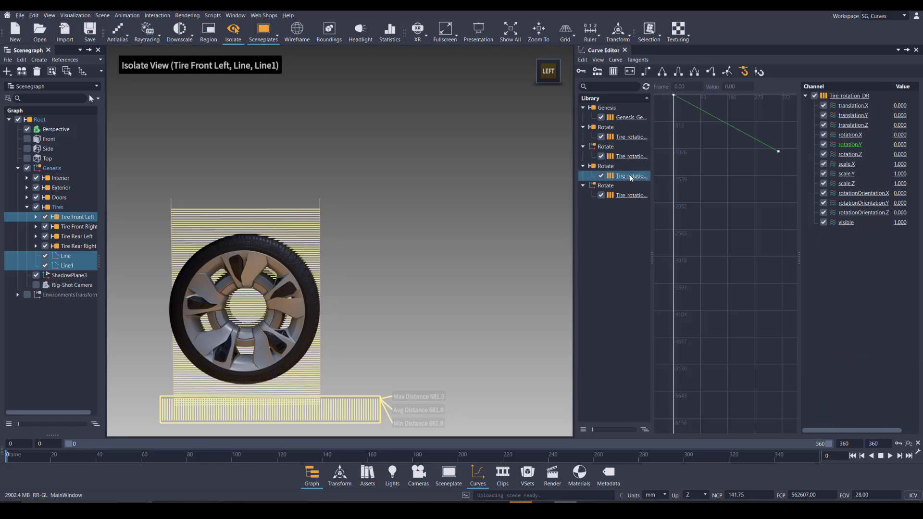
left_click(715, 115)
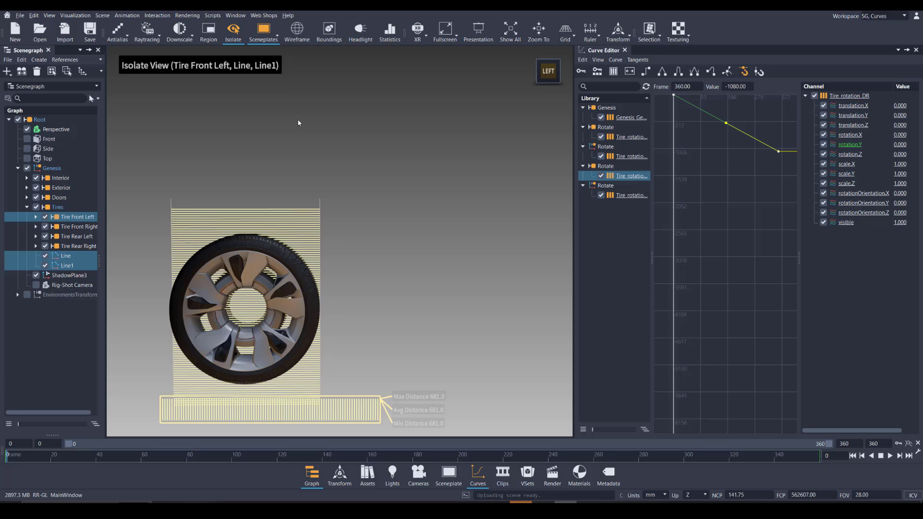
Remove the Line to Line1 measurement from the scene
right_click_drag(395, 206, 375, 129, "alt")
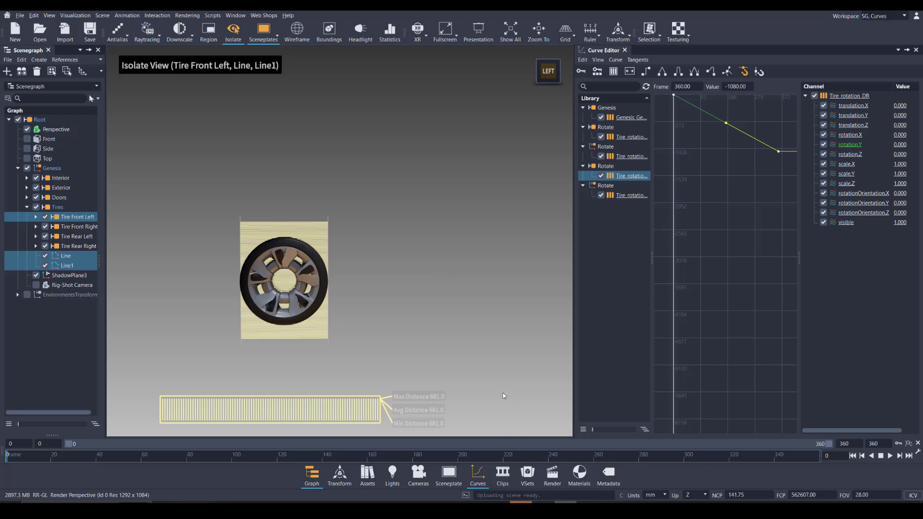
left_click(157, 15)
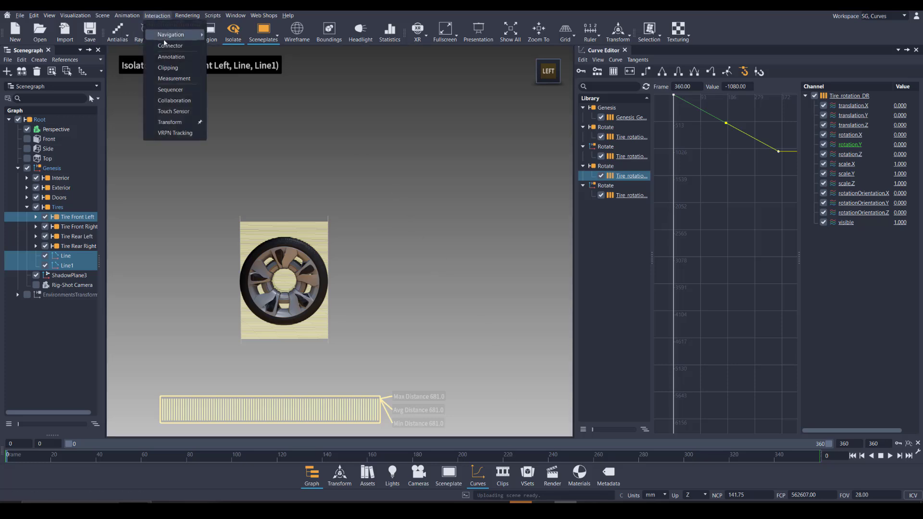
left_click(171, 78)
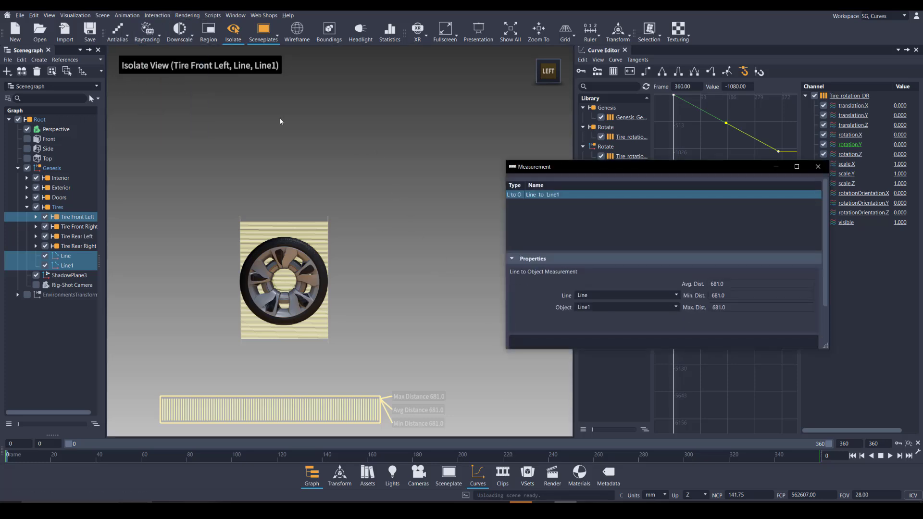
right_click(556, 195)
left_click(604, 330)
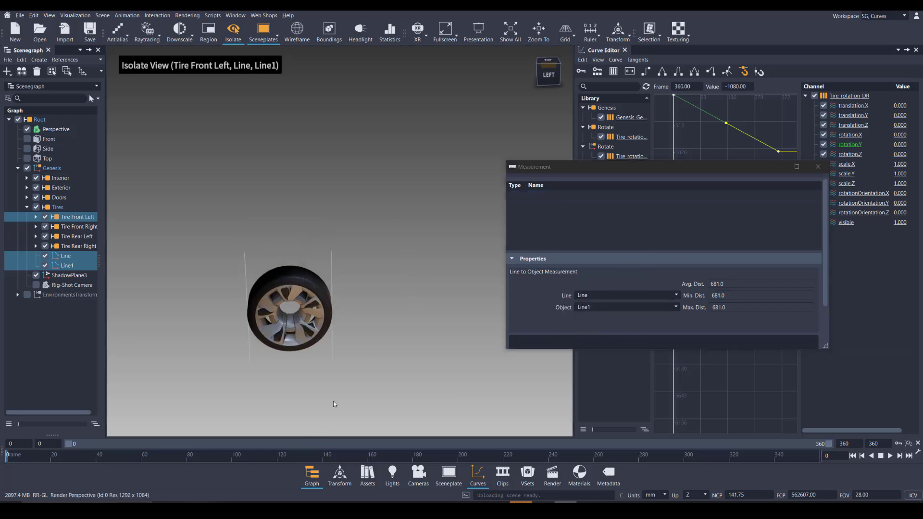
Scrub the timeline to frame 296 to watch the isolated tire roll along its path
left_click_drag(19, 455, 678, 462)
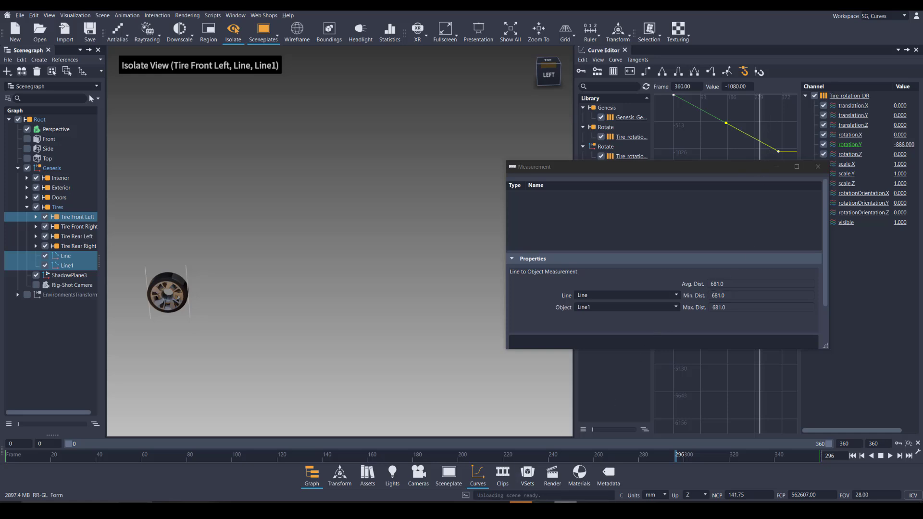
left_click(588, 509)
left_click(764, 123)
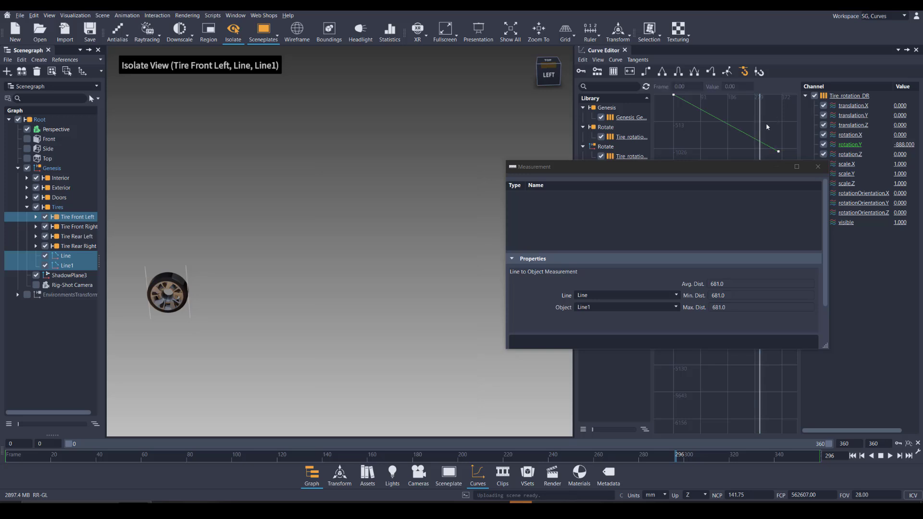
Switch to Calculator and divide the total rotation of 1080 by 360 to get the tire's revolutions
left_click(588, 509)
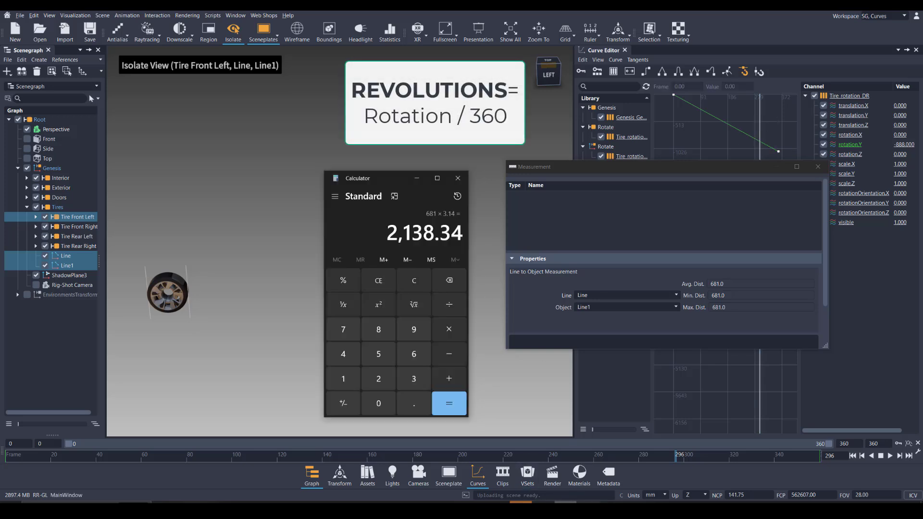
left_click(414, 282)
left_click(344, 379)
left_click(378, 403)
left_click(379, 329)
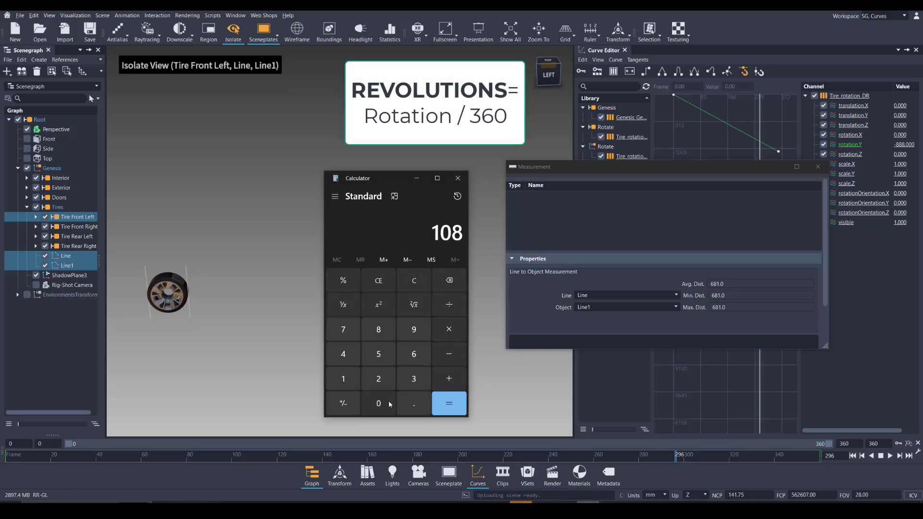
left_click(378, 403)
left_click(449, 304)
left_click(413, 378)
left_click(414, 354)
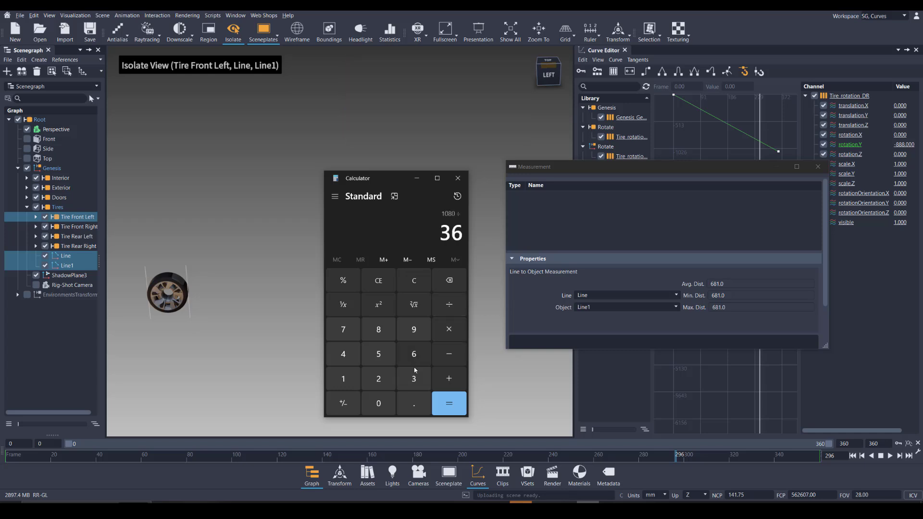
left_click(378, 403)
left_click(444, 403)
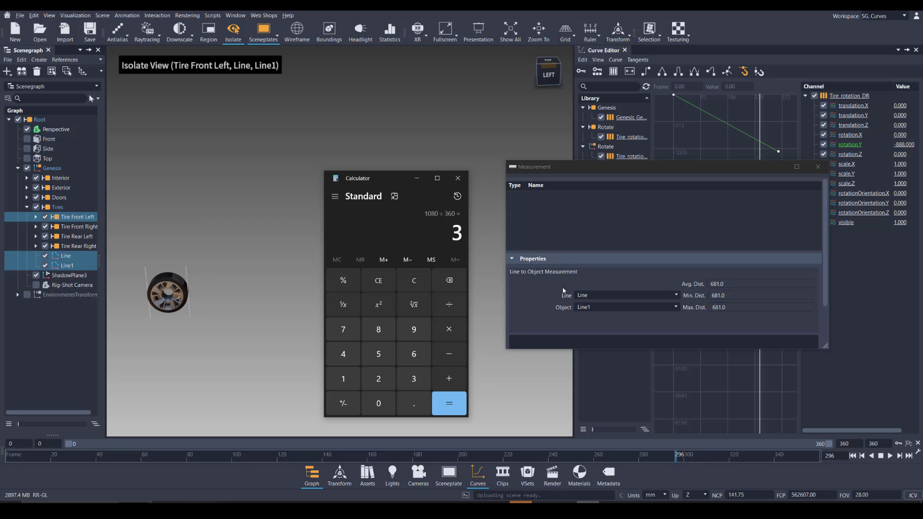
Clear the calculator and multiply the circumference of 2138 by 3 revolutions to get the travel distance
key("Escape")
left_click(378, 378)
left_click(343, 378)
left_click(411, 383)
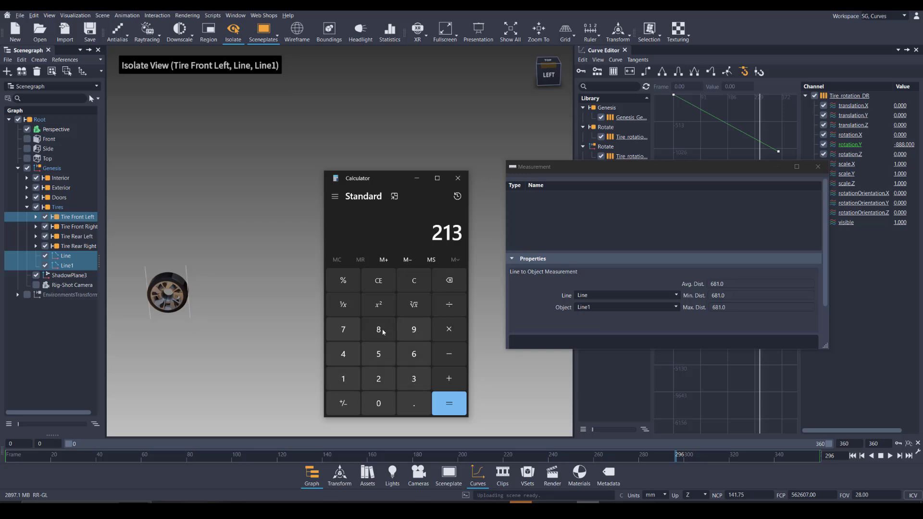
left_click(378, 329)
left_click(449, 331)
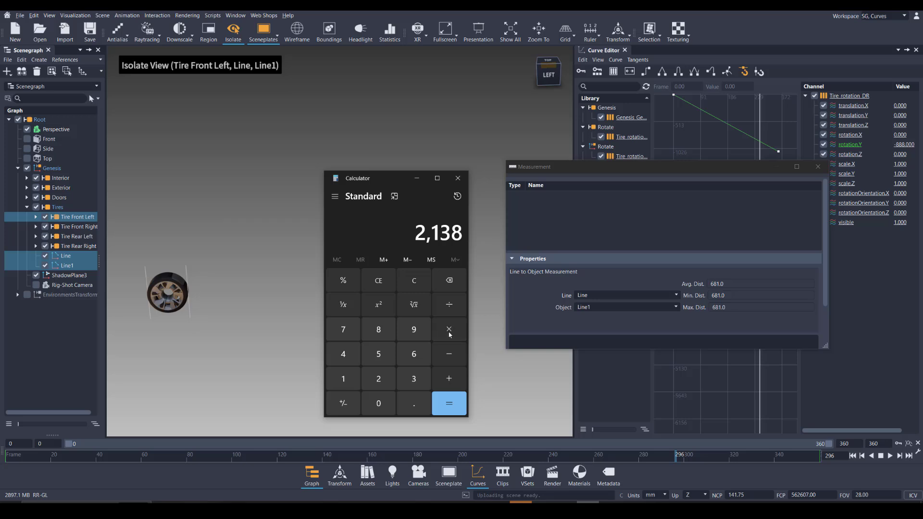
left_click(414, 380)
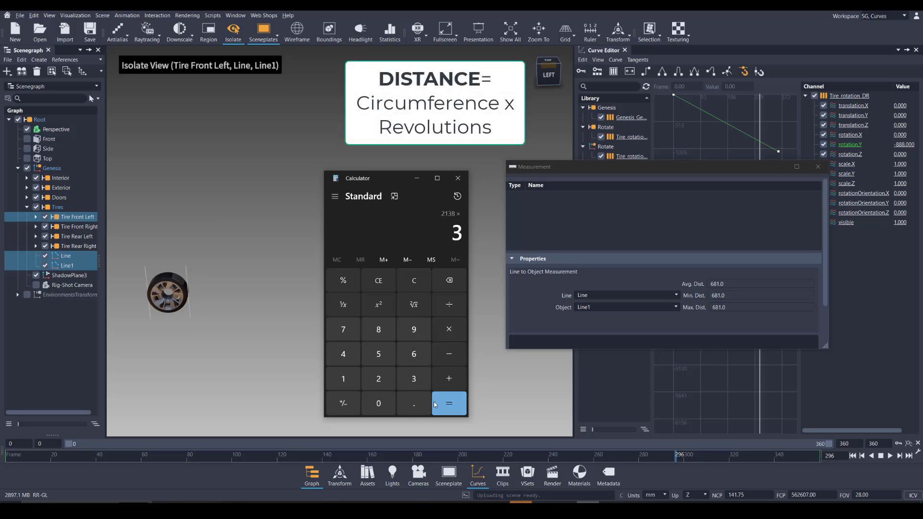
left_click(449, 403)
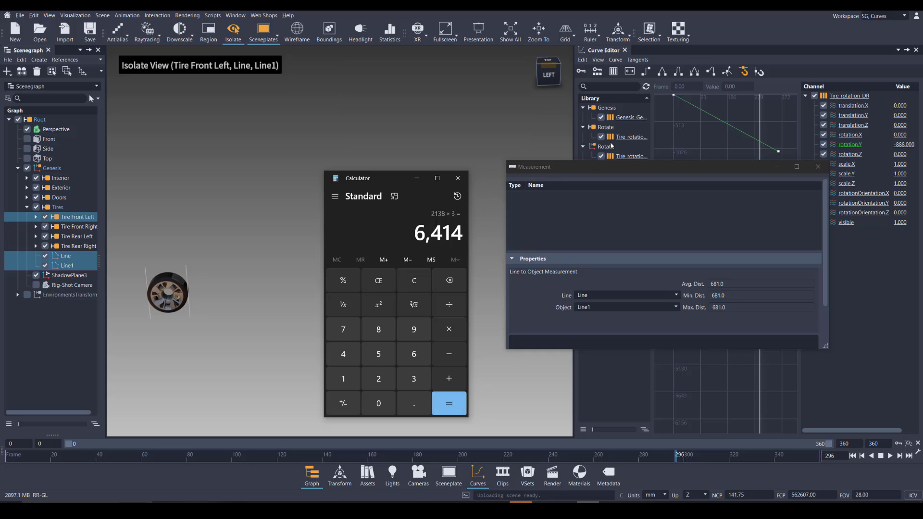
Display the Genesis translation.X curve, close the measurement window and select the frame 360 keyframe to check its value
left_click(630, 117)
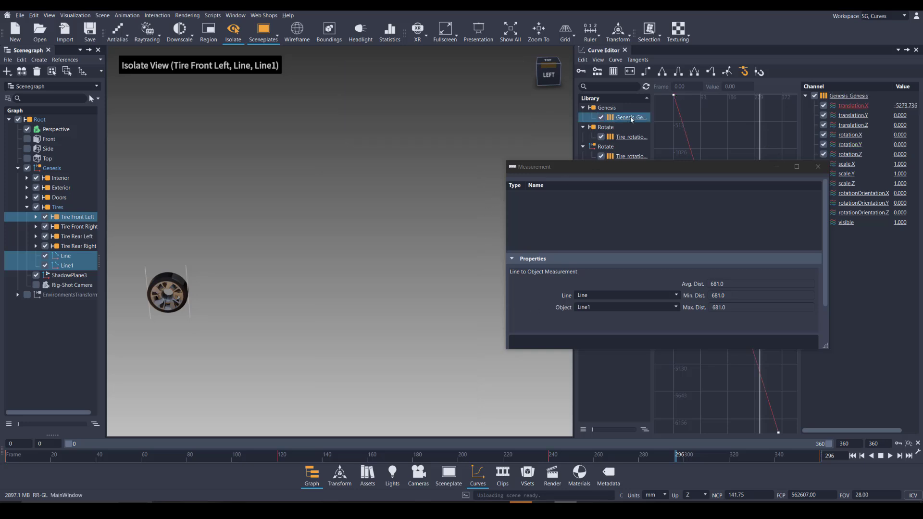
left_click(818, 167)
scroll(780, 342, "down", 4)
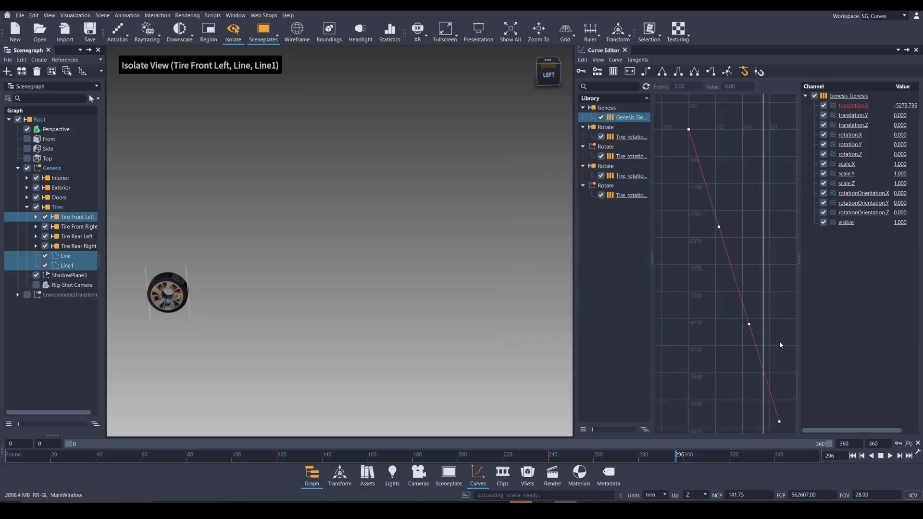
left_click_drag(764, 378, 801, 438)
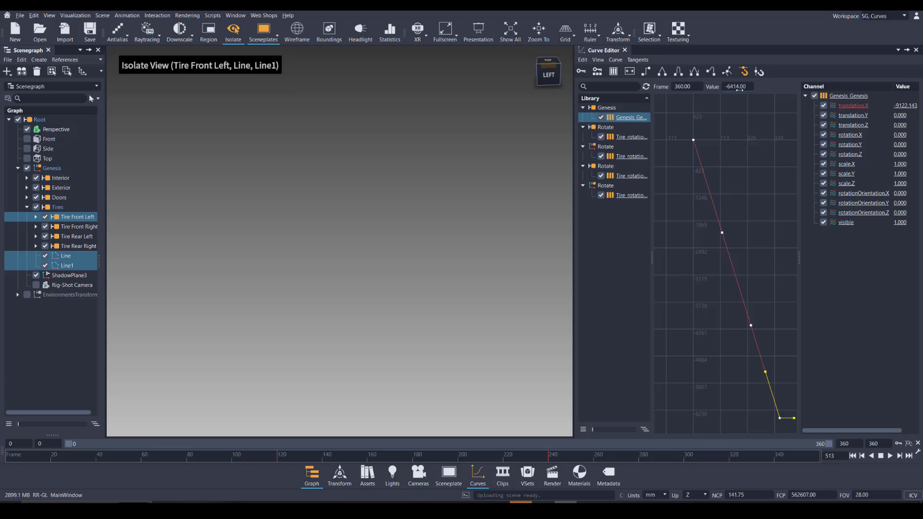
Turn off the isolated view, and enter the circumference 2138 in Calculator to compare it with the frame 120 keyframe of translation.X
left_click(233, 31)
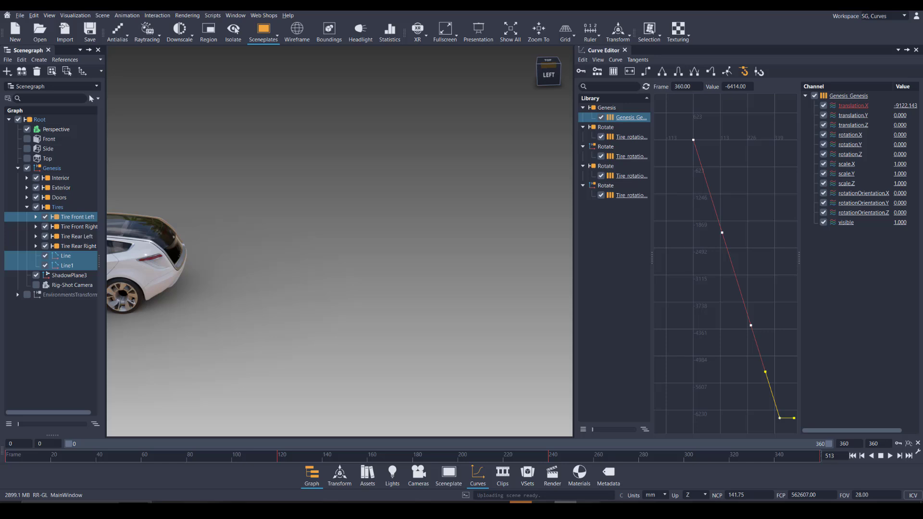
left_click(588, 510)
left_click(392, 289)
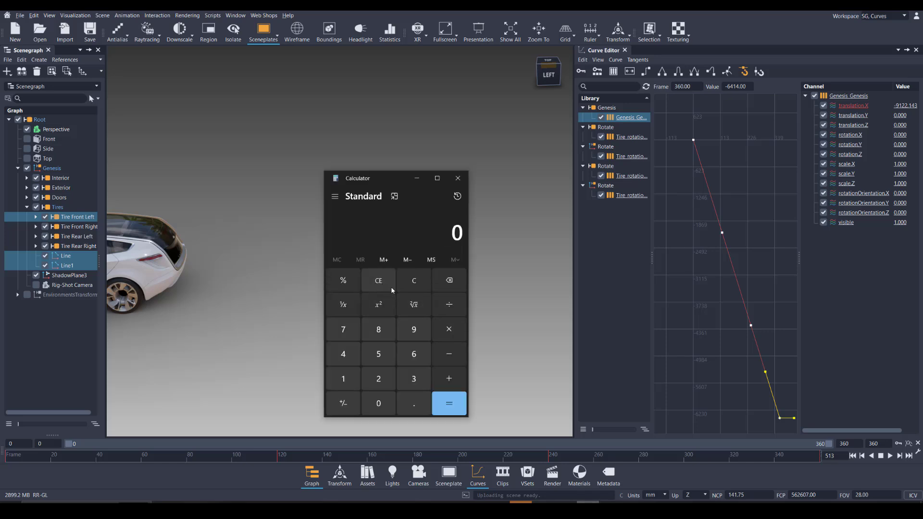
left_click(383, 379)
left_click(345, 379)
left_click(413, 379)
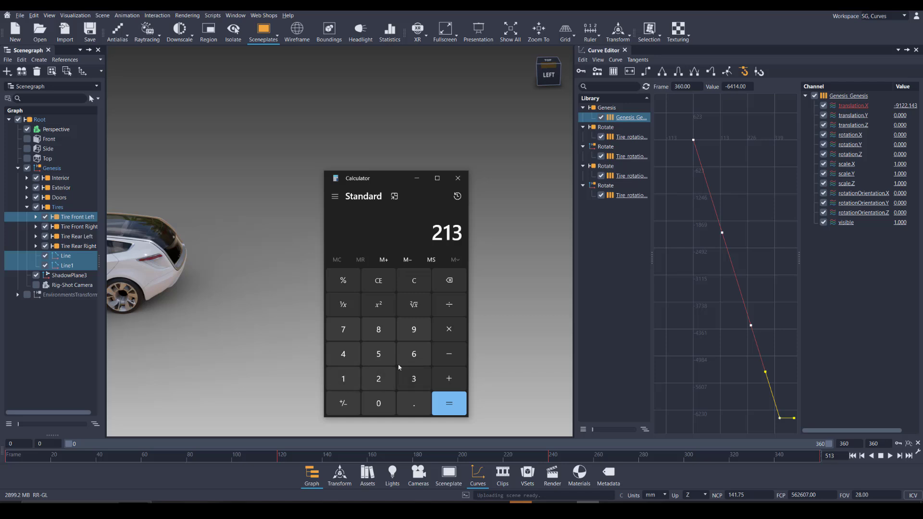
left_click(385, 331)
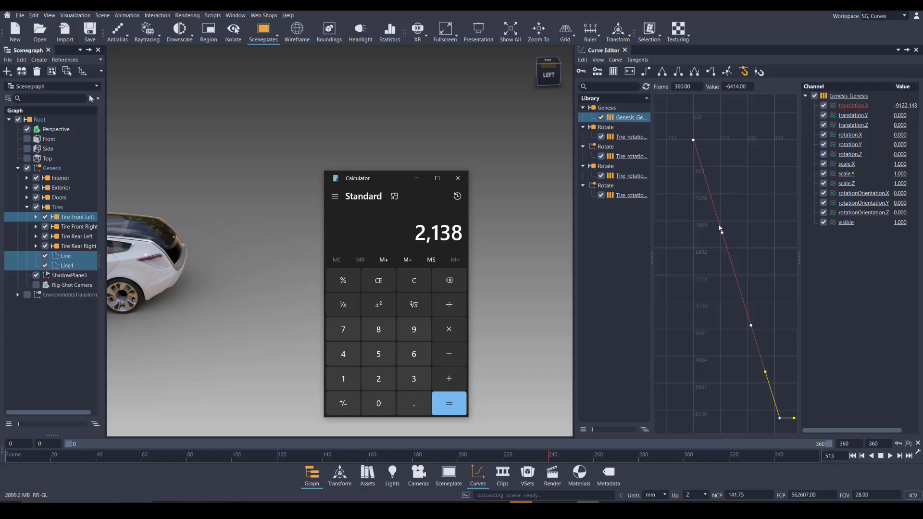
left_click_drag(707, 204, 758, 249)
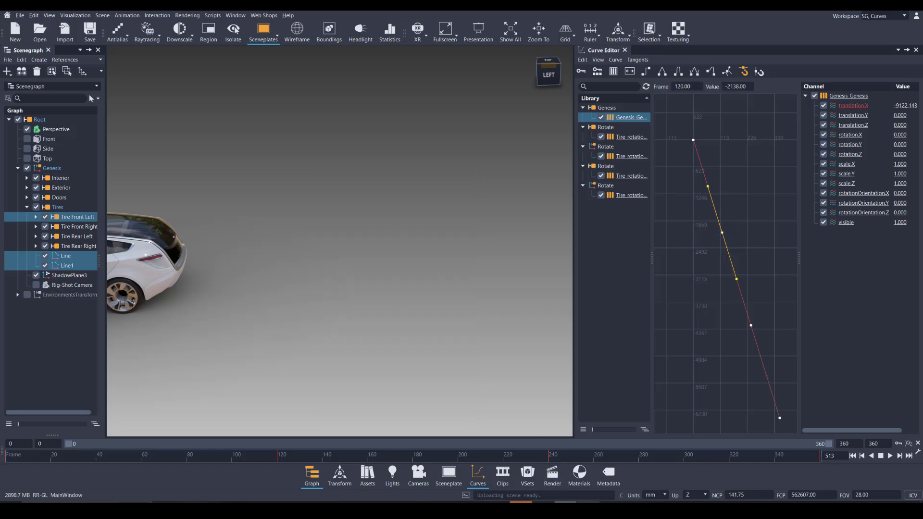
Multiply the circumference 2138 by 2 in Calculator and select the frame 240 translation.X keyframe to compare its value
left_click(587, 510)
left_click(452, 335)
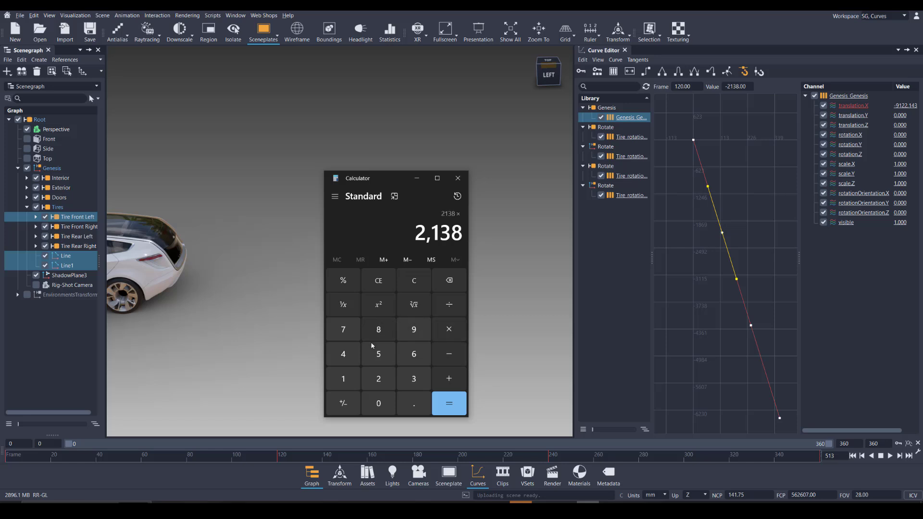
left_click(378, 379)
left_click(447, 403)
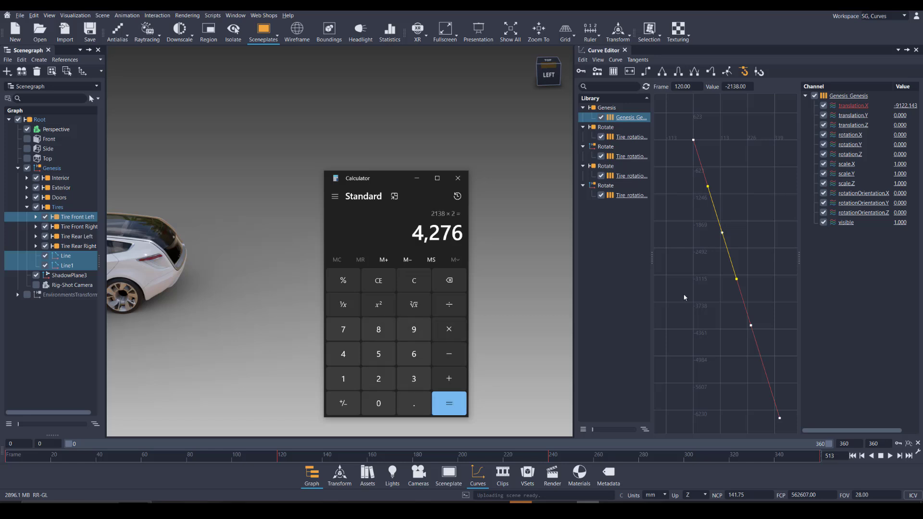
left_click_drag(723, 289, 778, 334)
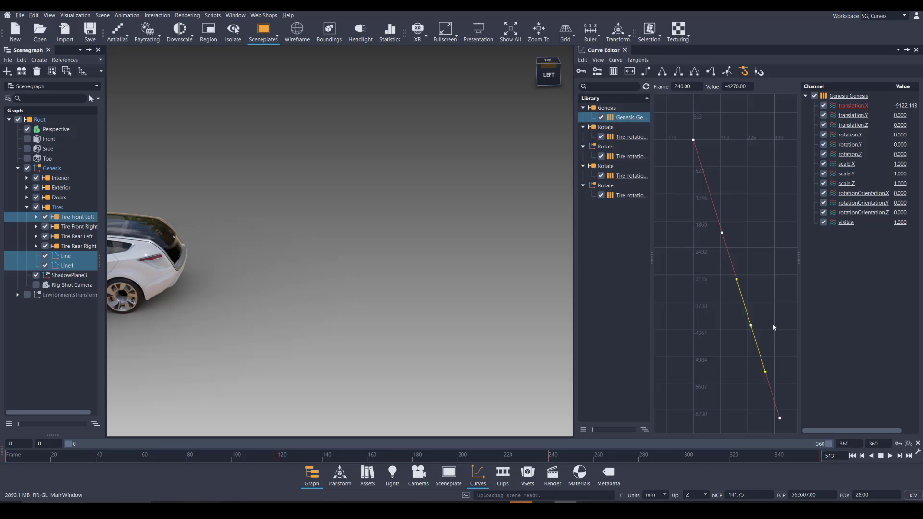
Set the timeline's end frame to 500
scroll(774, 326, "down", 5)
middle_click_drag(776, 243, 721, 169)
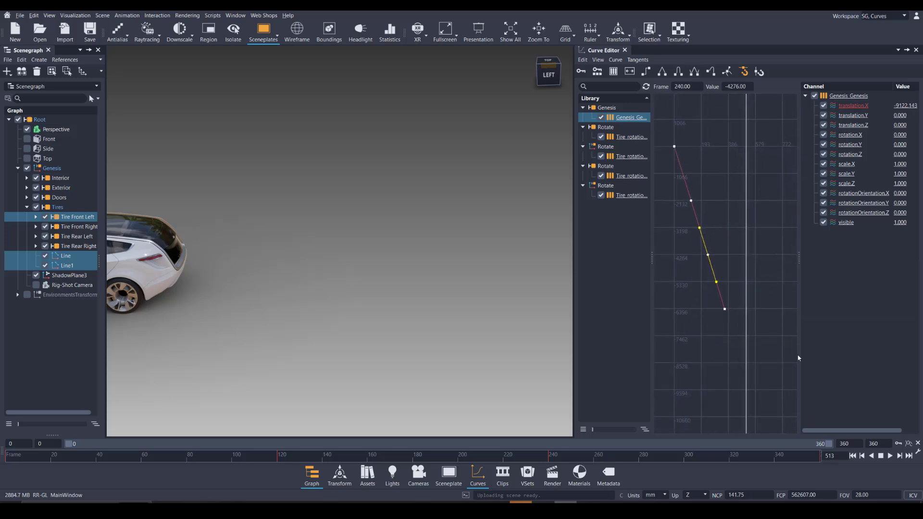
double_click(876, 443)
type("500")
key("Return")
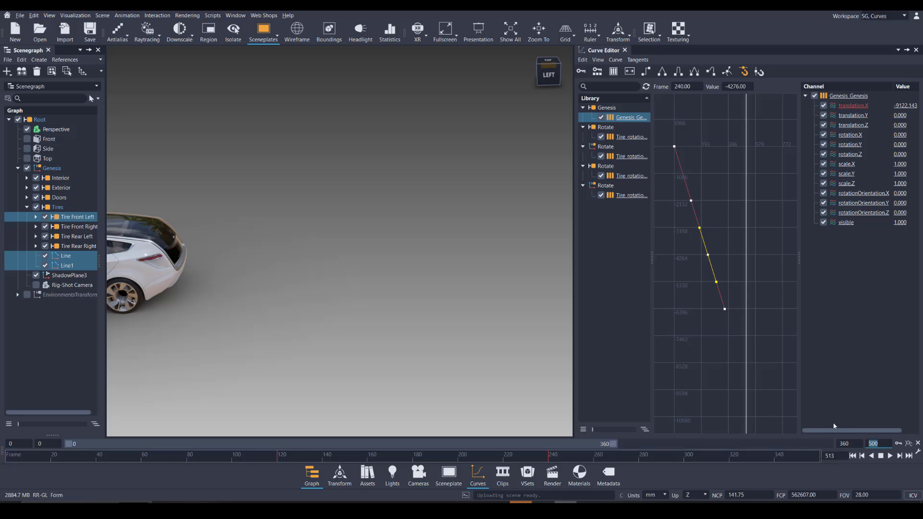
Check which Post Infinity Mode the Genesis translation.X channel uses
left_click(731, 204)
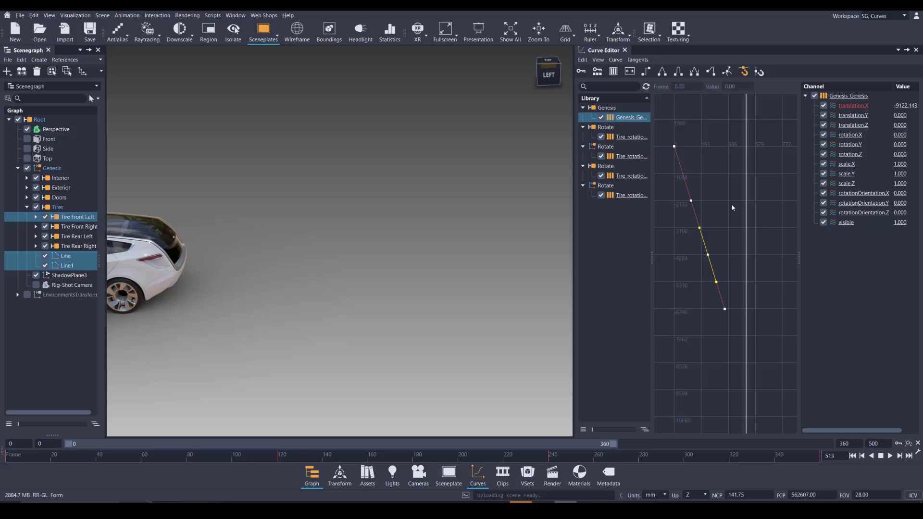
right_click(853, 105)
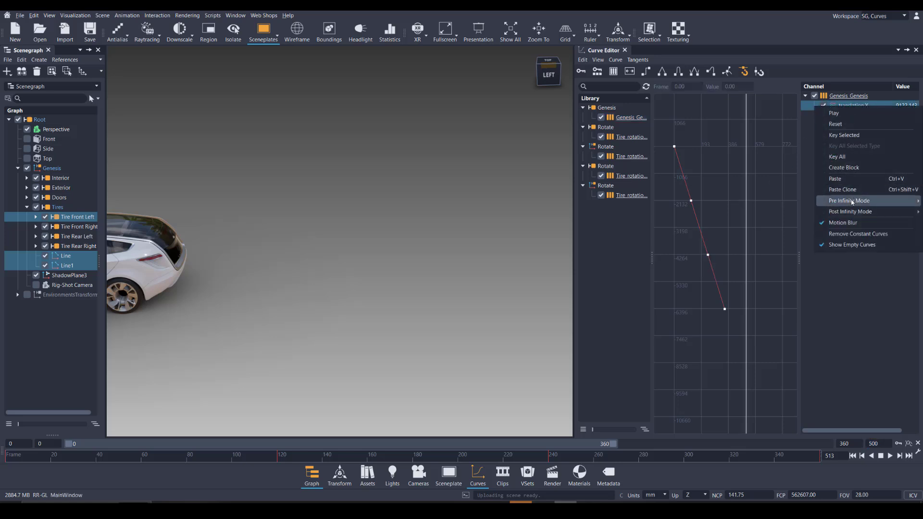
mouse_move(850, 212)
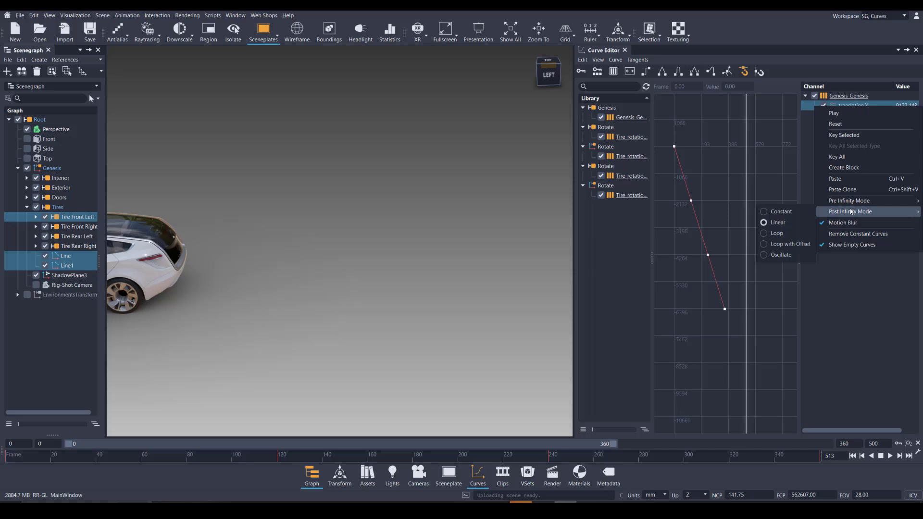
left_click(842, 281)
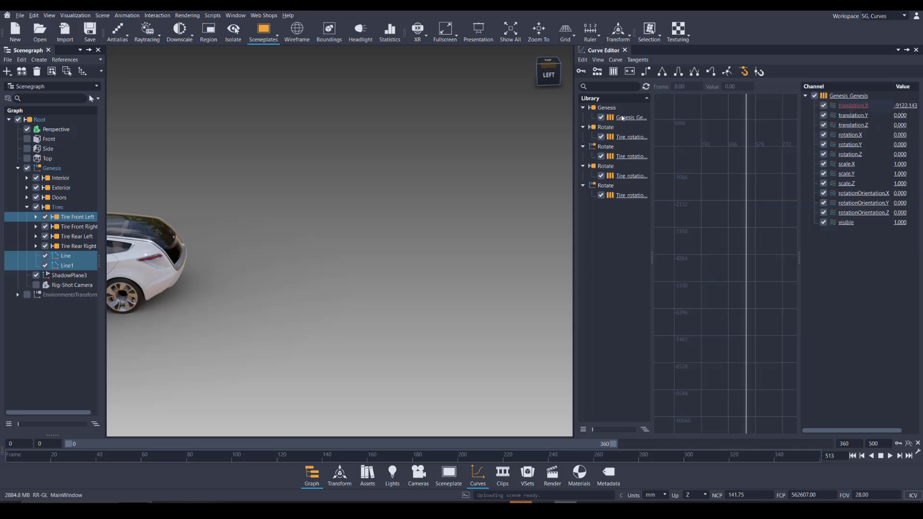
Key the Genesis translation.X channel at frame 513 and select the new keyframe to check its value
left_click(622, 118)
left_click(857, 106)
right_click(856, 105)
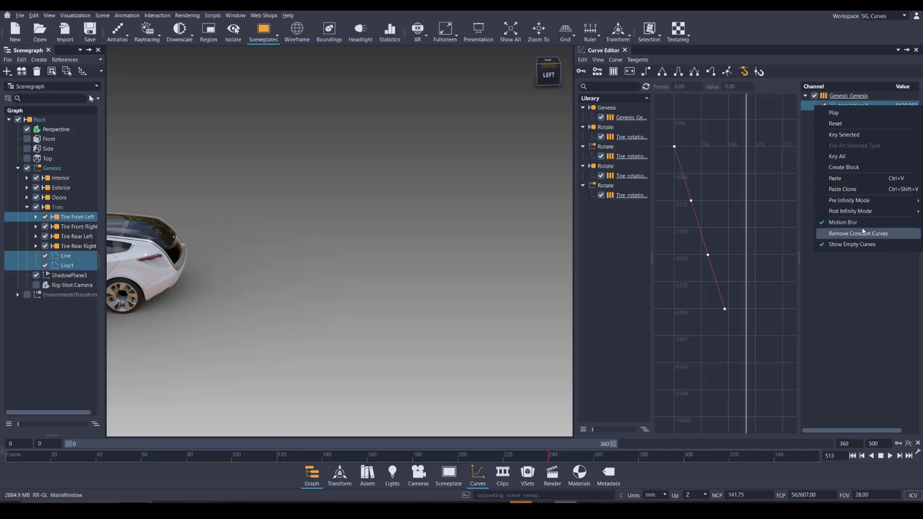
left_click(845, 135)
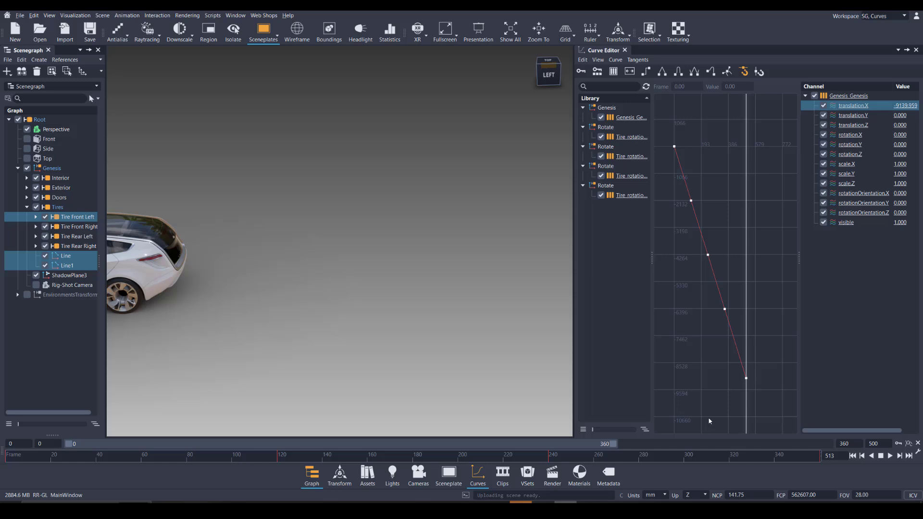
key("alt+Tab")
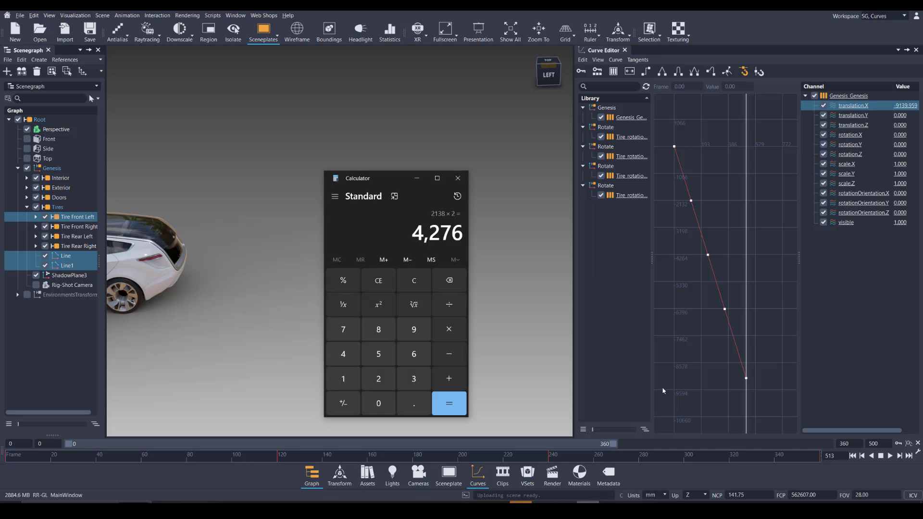
key("Escape")
left_click_drag(710, 352, 775, 394)
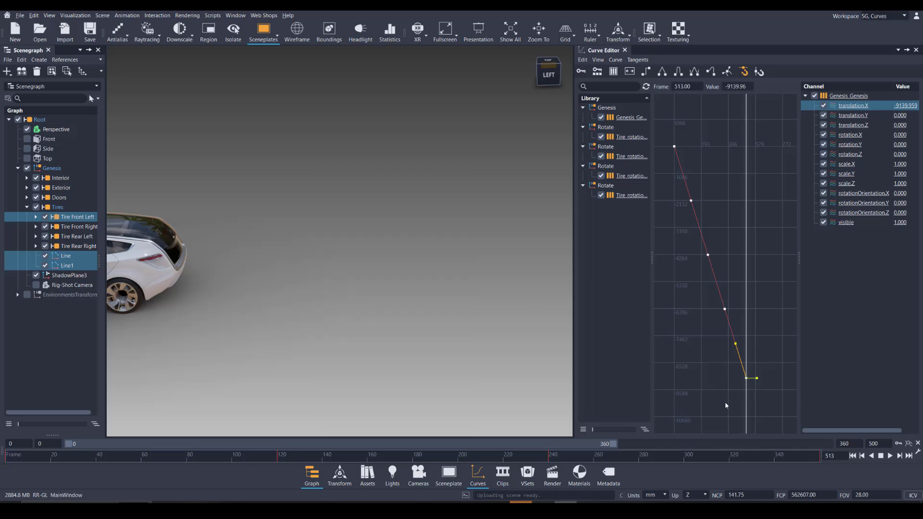
Switch to Calculator and divide the travel distance 9139 by the circumference 2138 to get the wheel's revolutions
key("alt+Tab")
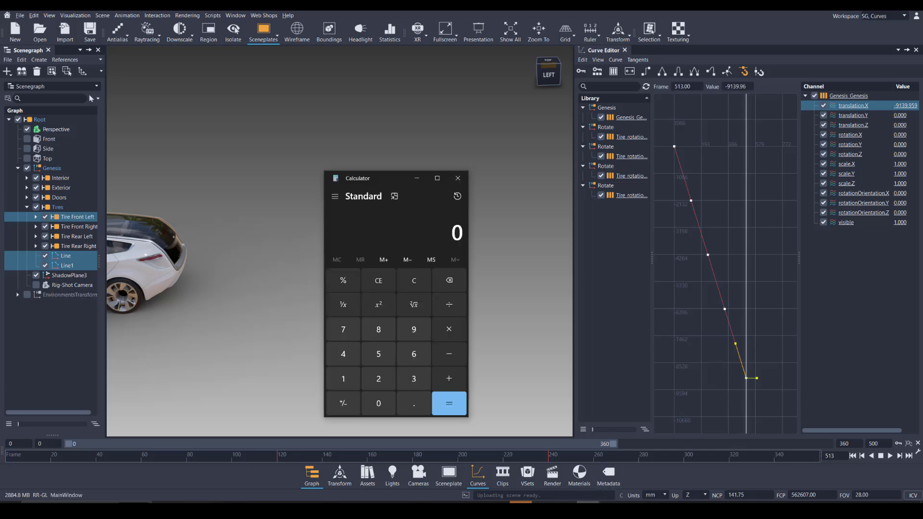
left_click(414, 330)
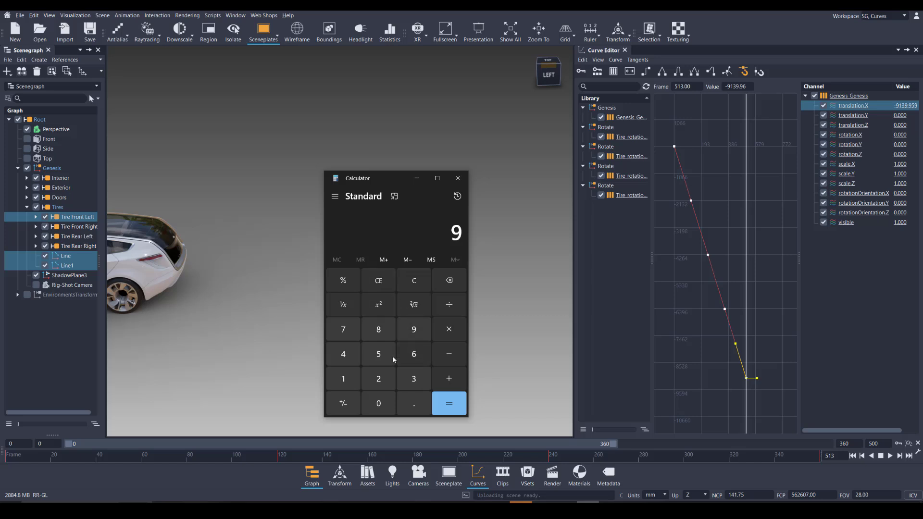
left_click(343, 378)
left_click(413, 379)
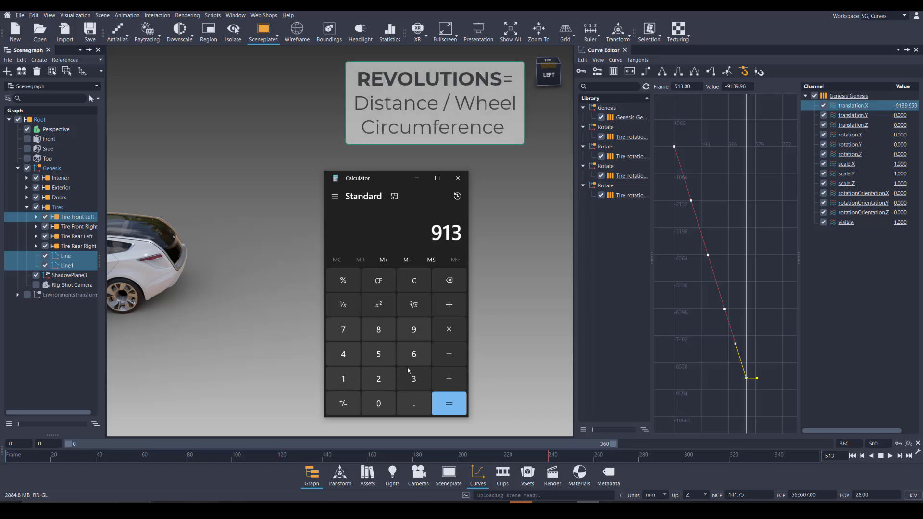
left_click(414, 329)
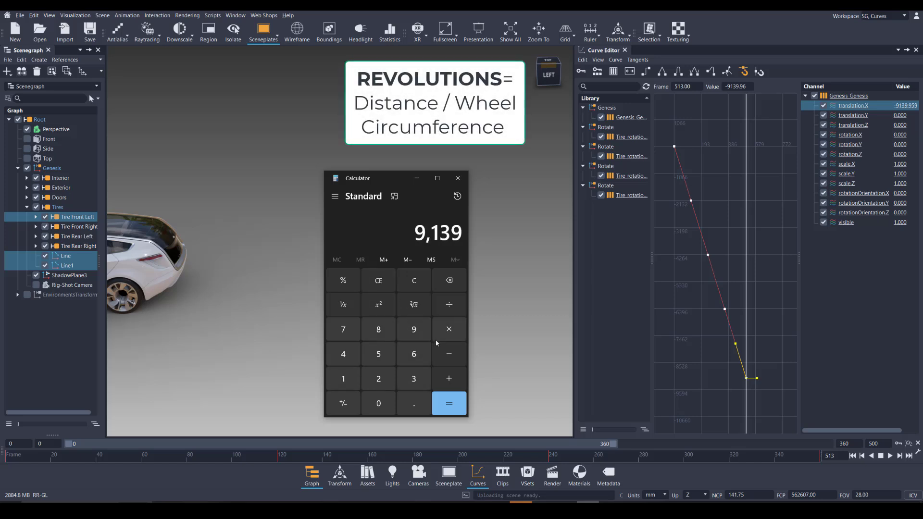
left_click(451, 305)
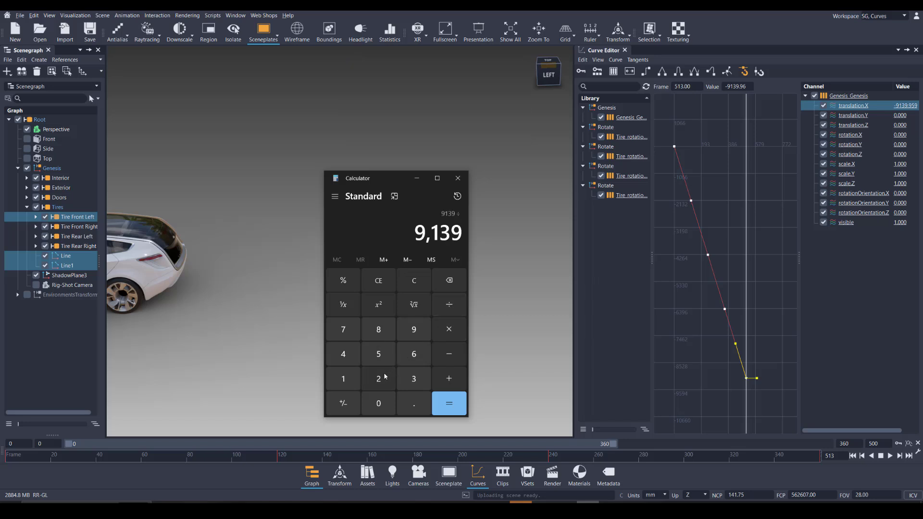
left_click(383, 374)
left_click(344, 378)
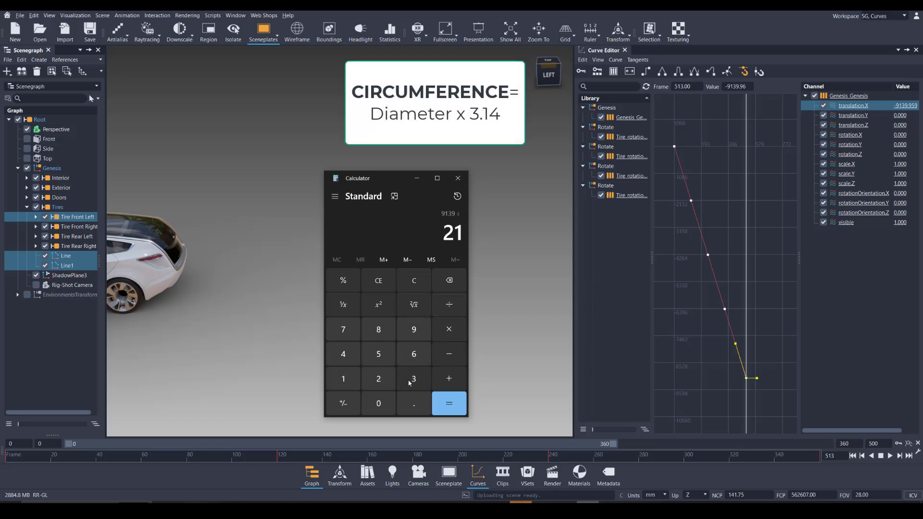
left_click(410, 381)
left_click(378, 327)
left_click(452, 405)
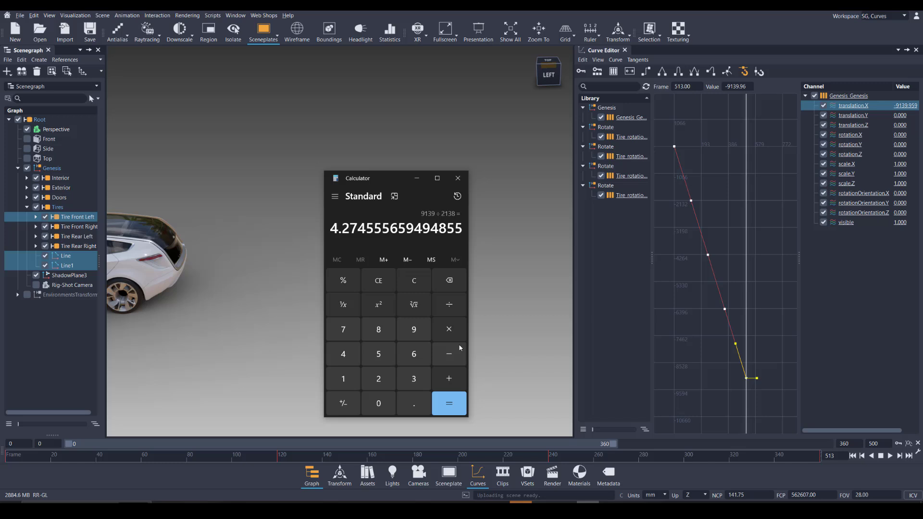
Display the Tire rotation PF curve, and multiply 360 by 4.25 revolutions in Calculator to get the total wheel rotation
left_click(627, 158)
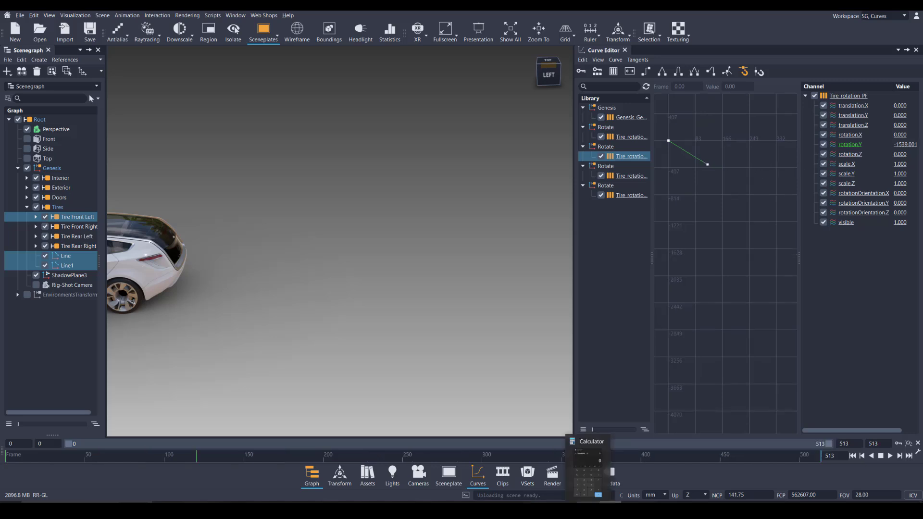
left_click(588, 509)
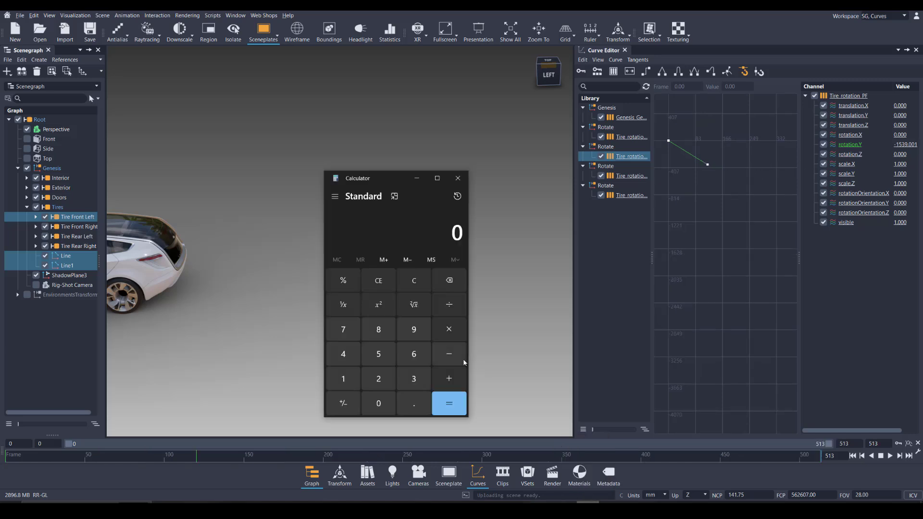
left_click(413, 378)
left_click(414, 354)
left_click(380, 403)
left_click(450, 331)
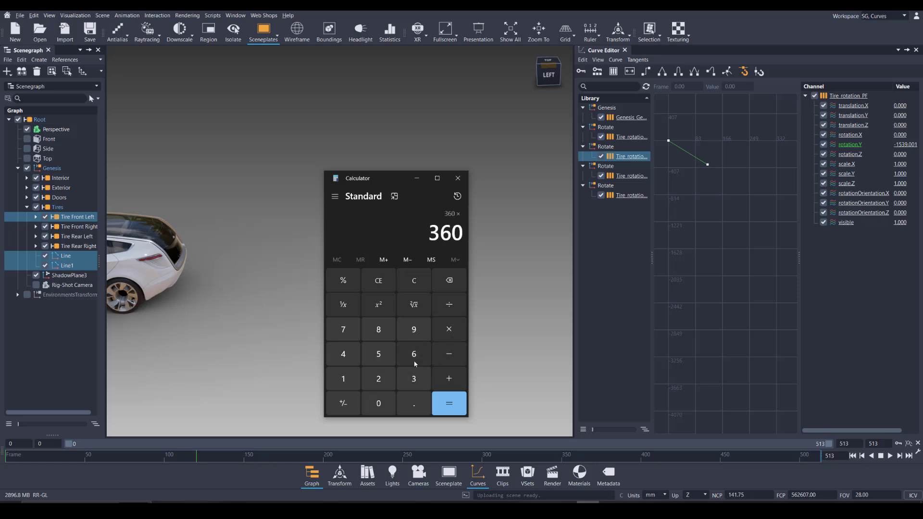
left_click(346, 354)
left_click(409, 397)
left_click(377, 378)
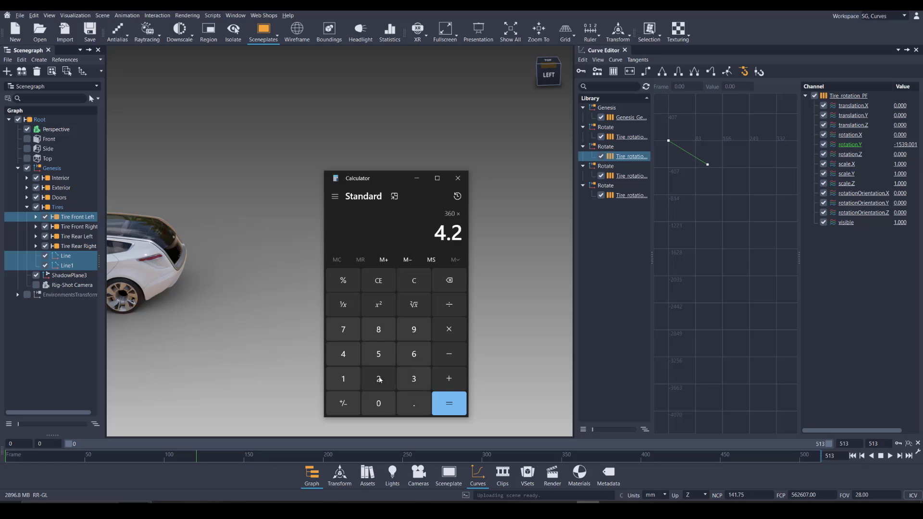
left_click(378, 354)
left_click(453, 408)
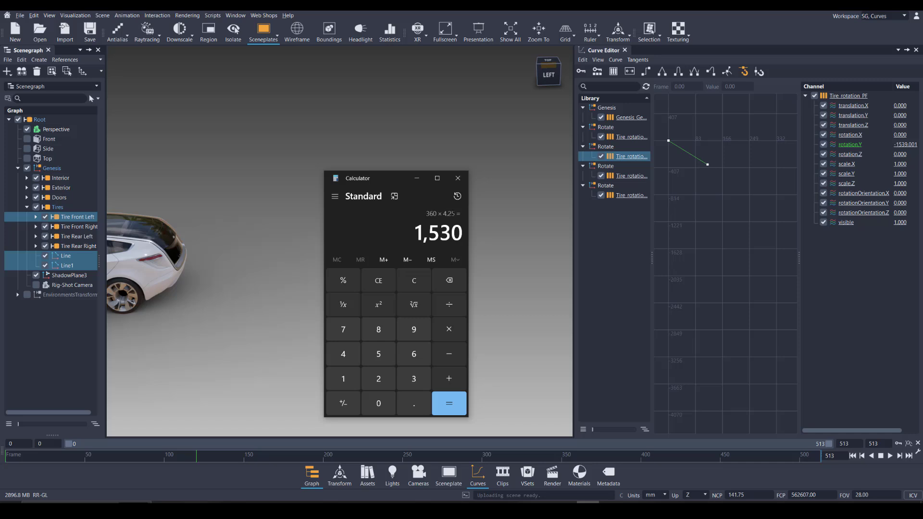
Minimize Calculator and set the Post Infinity Mode of all Tire rotation PF channels to Linear
left_click(417, 178)
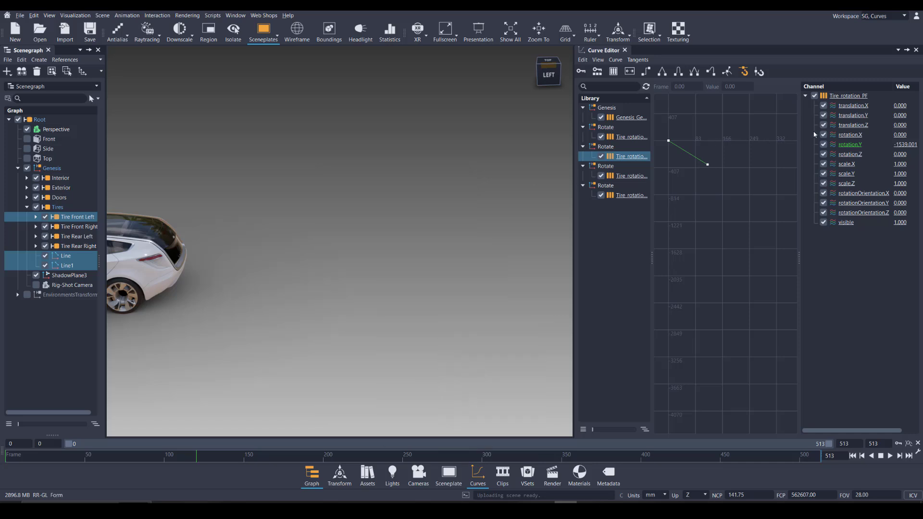
right_click(849, 95)
mouse_move(853, 193)
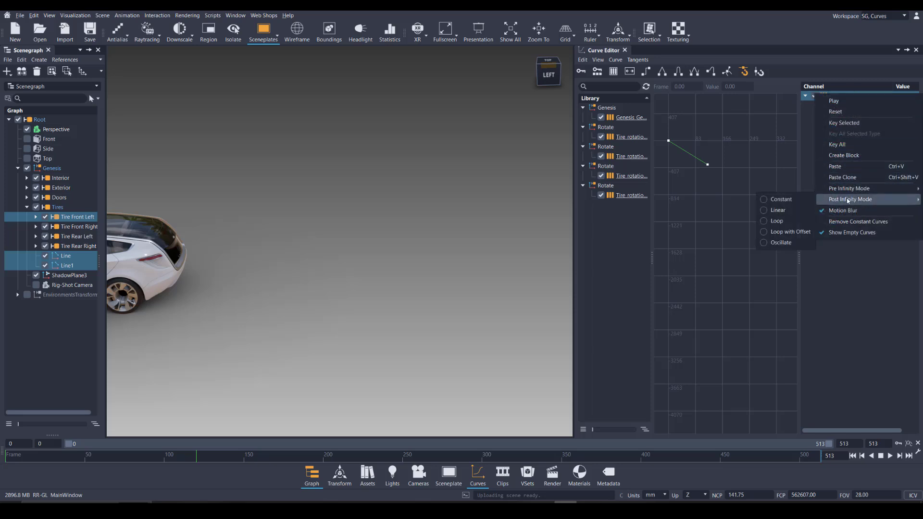
left_click(781, 211)
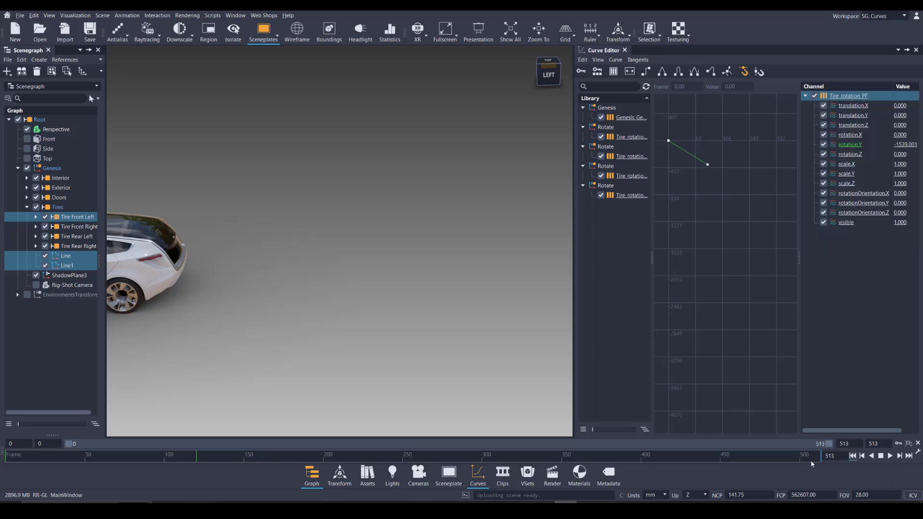
Key the Tire rotation PF channels at frame 513 and select the new rotation.Y keyframe to check its value
left_click(898, 444)
scroll(737, 296, "down", 2)
middle_click_drag(753, 306, 706, 288)
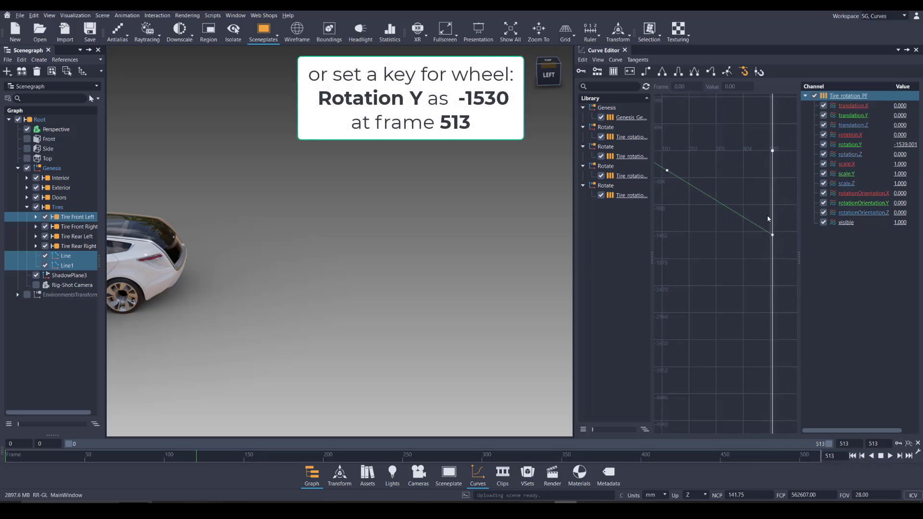
left_click_drag(757, 210, 792, 264)
scroll(751, 159, "down", 2)
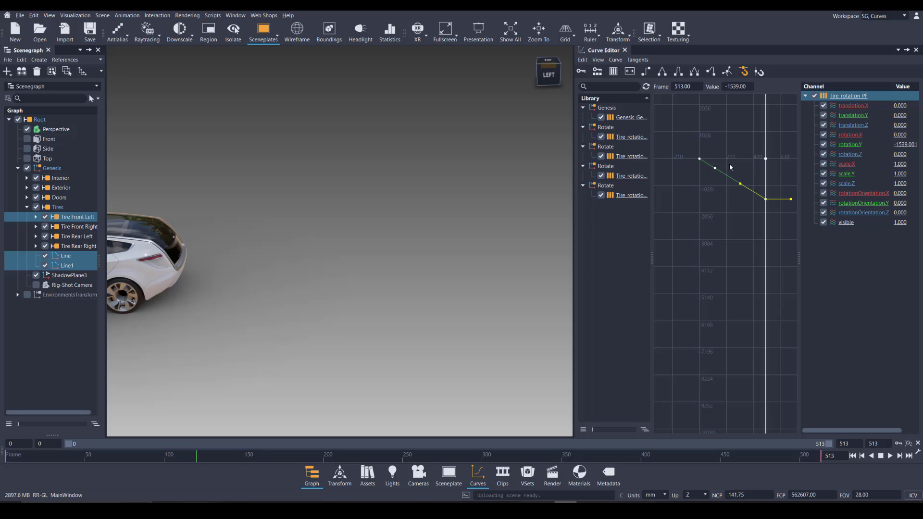
Scrub the timeline to frame 246 to check that the car's travel matches its wheel rotation
right_click_drag(480, 194, 381, 249)
middle_click_drag(262, 365, 479, 321)
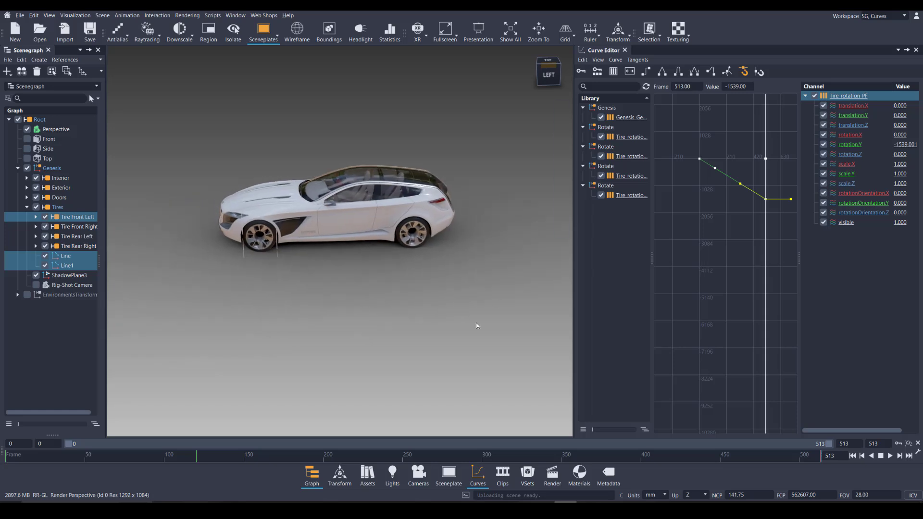
left_click_drag(355, 384, 376, 331)
left_click_drag(94, 460, 398, 475)
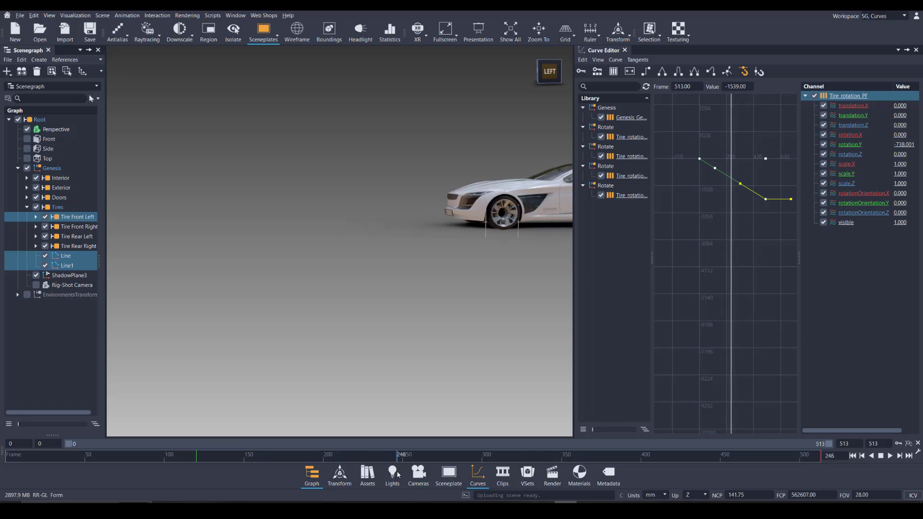